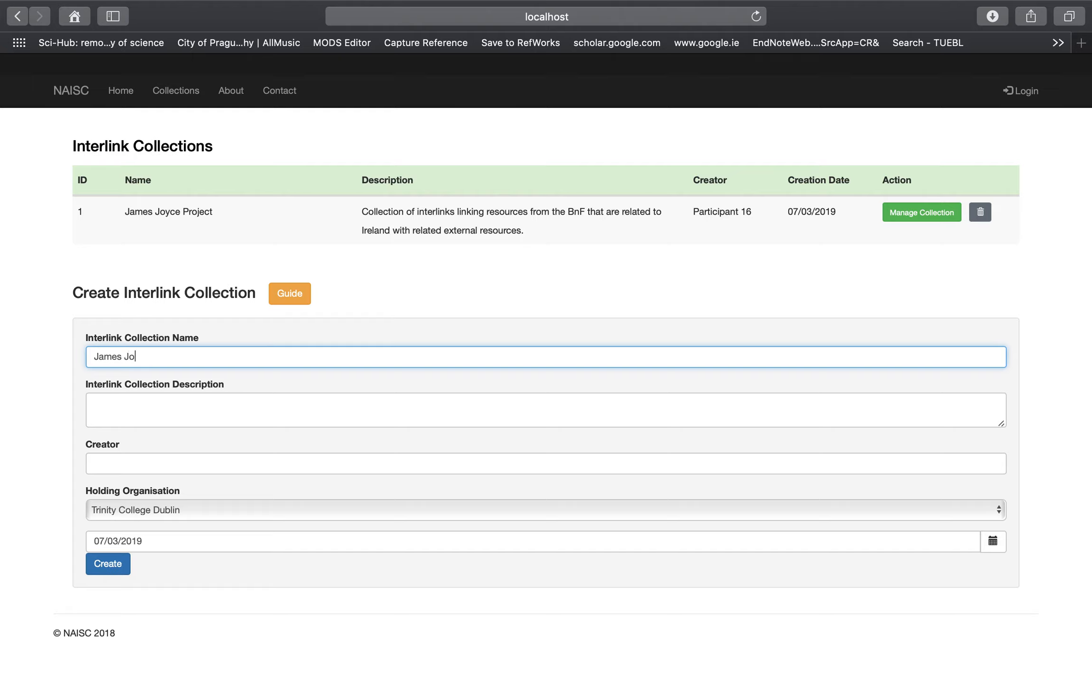
Step: Name the new interlink collection "James Joyce Collection 2" and describe it as "A collection of material related to James Joyce"
text(llection 2)
click(169, 408)
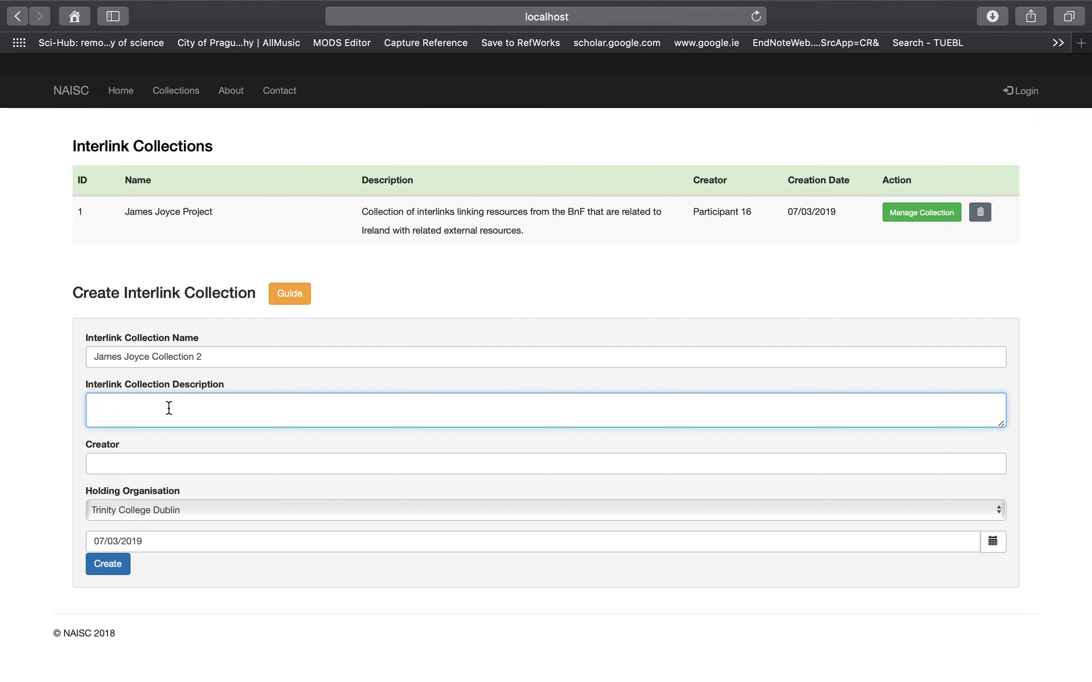
text(A collect)
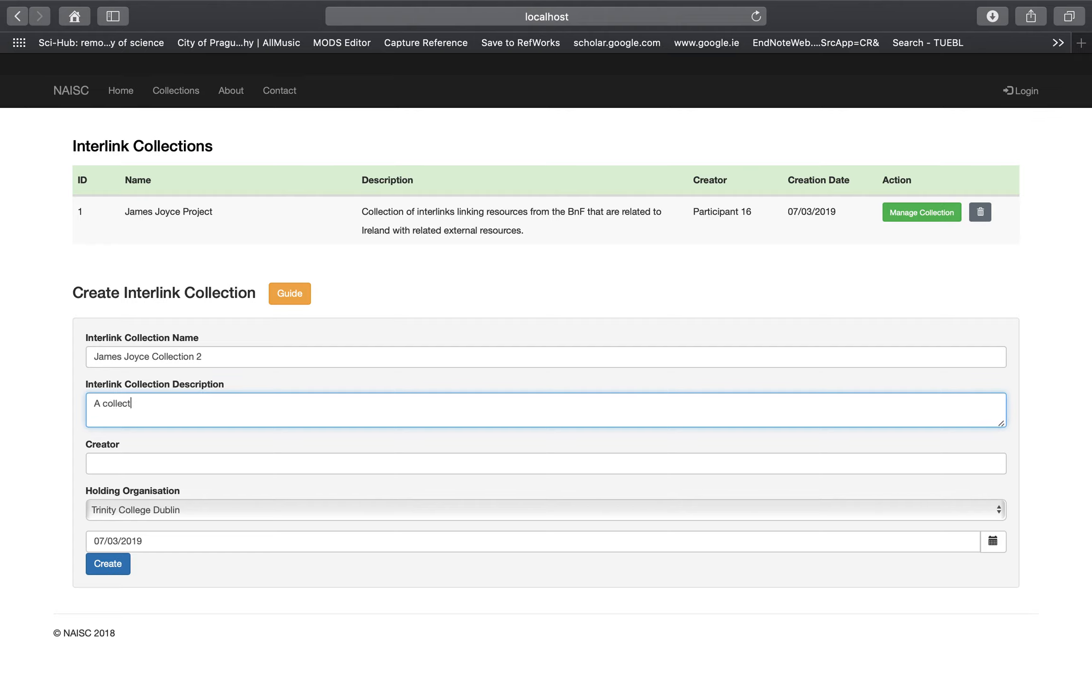
text(ion of m)
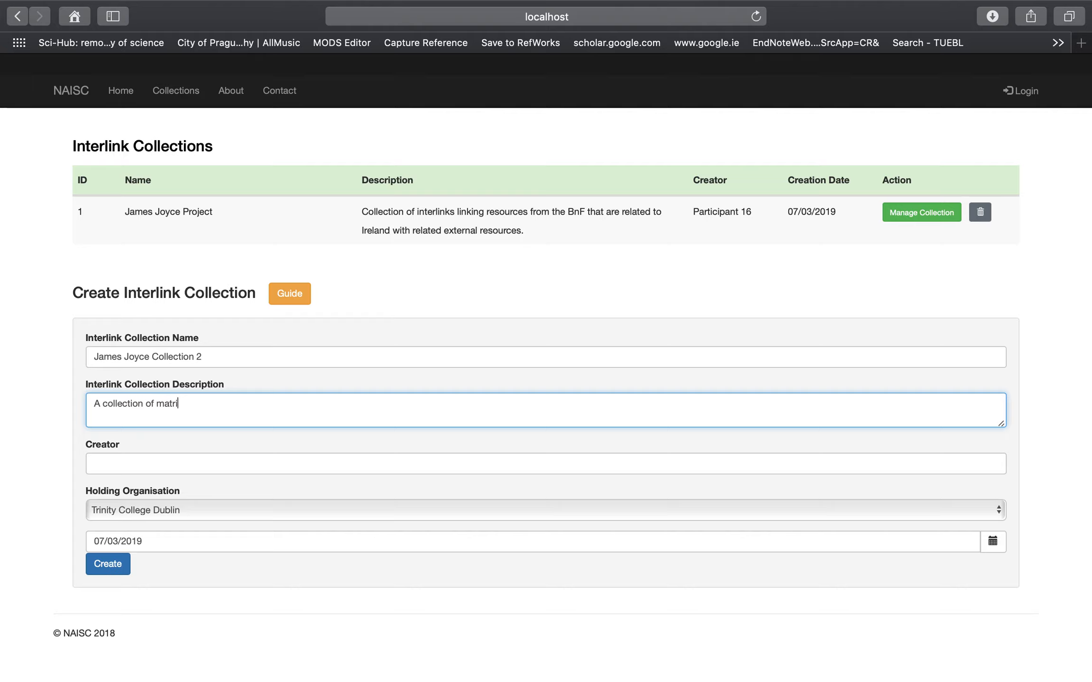
text(aterial)
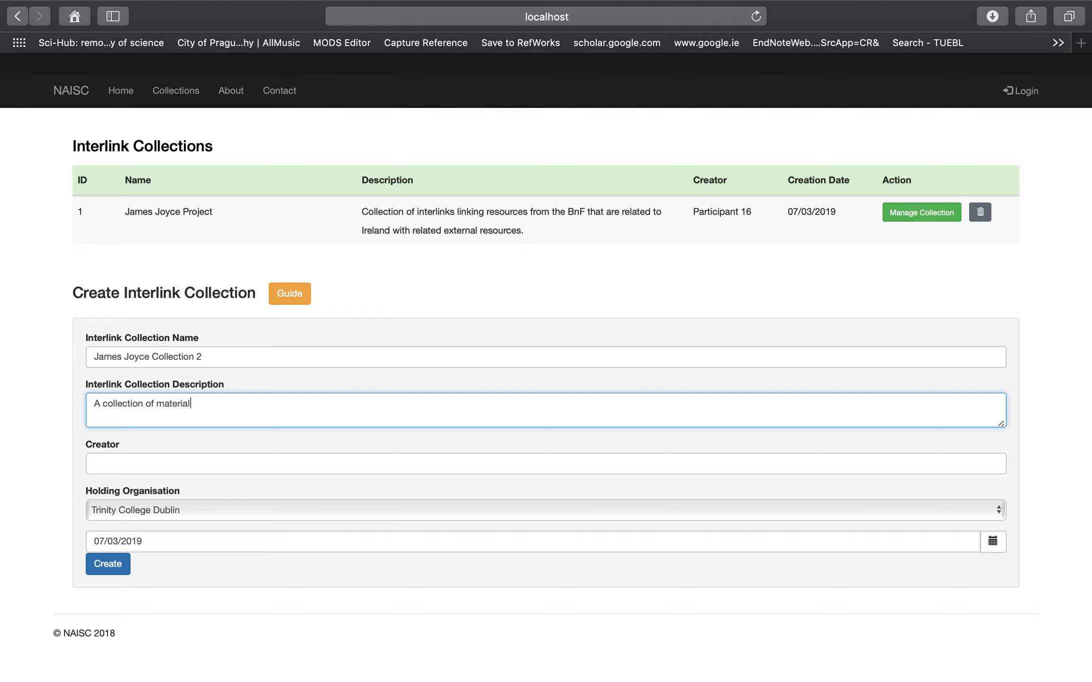
text( related to James Joyce)
Step: Enter the creator's name, choose Trinity College Dublin as holding organisation, and create the interlink collection
click(122, 464)
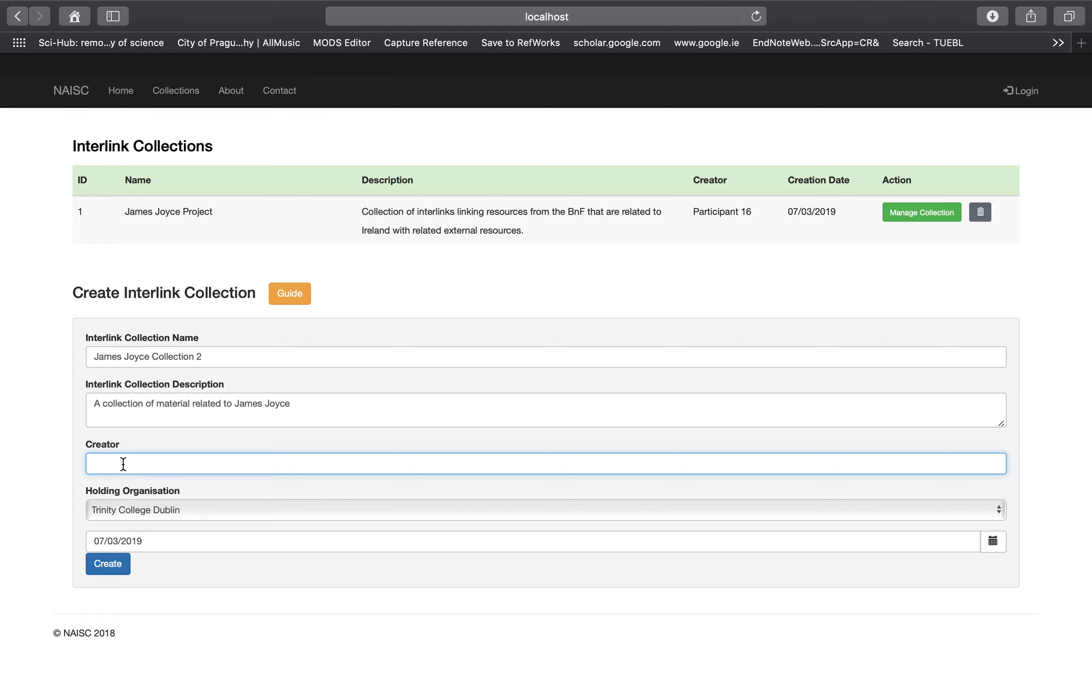
text(Lucy)
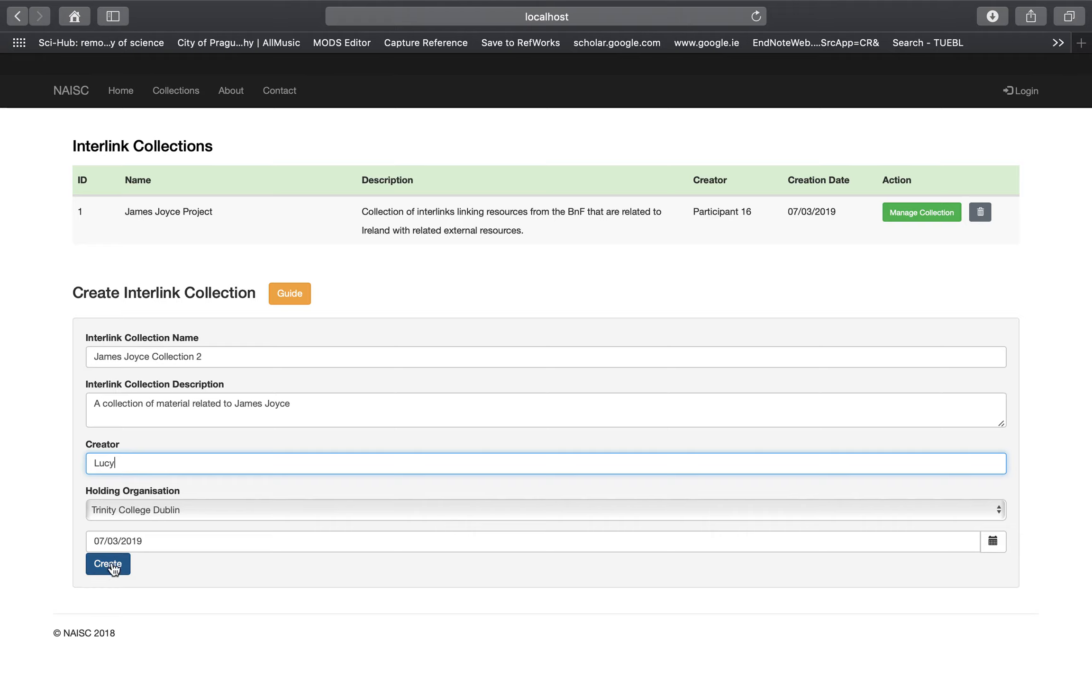
click(178, 506)
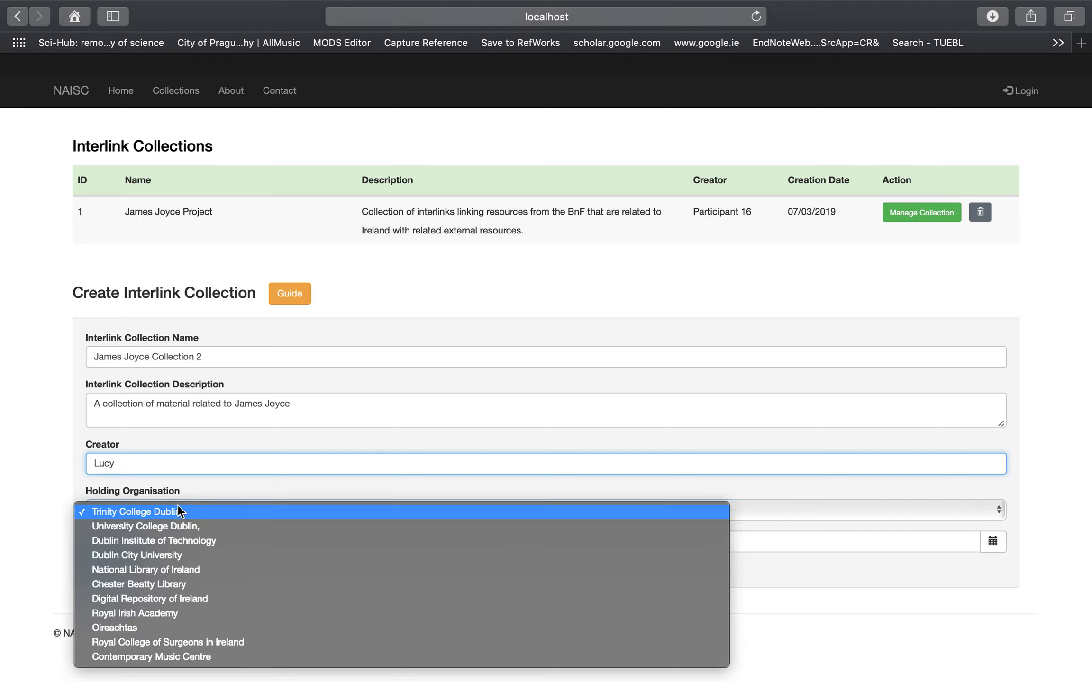
click(177, 513)
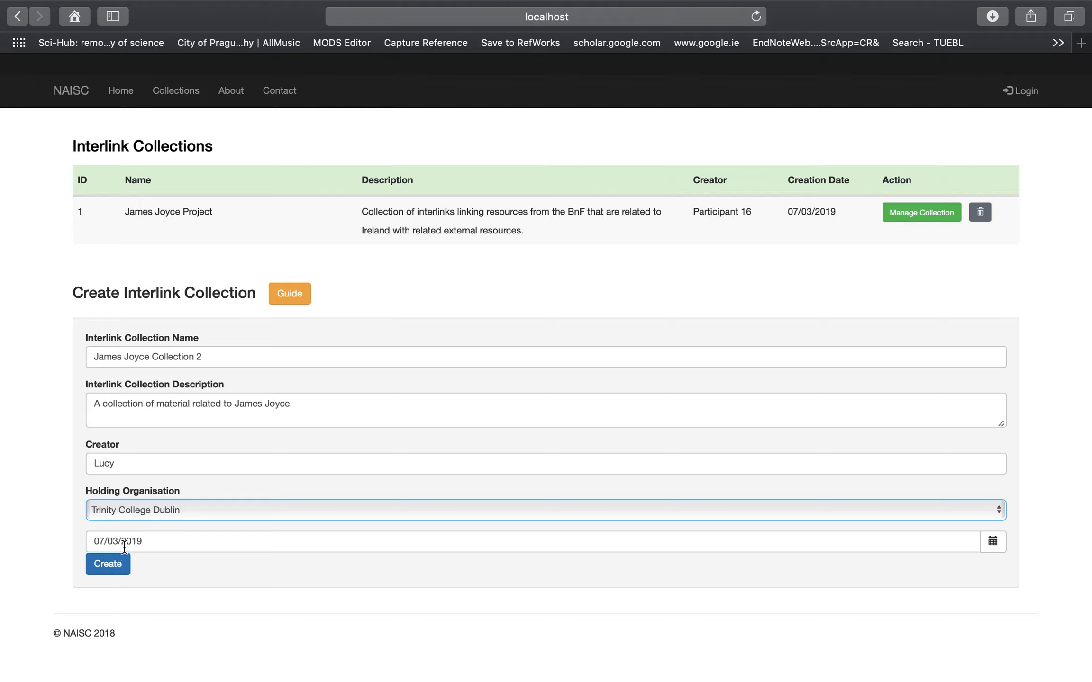
click(120, 565)
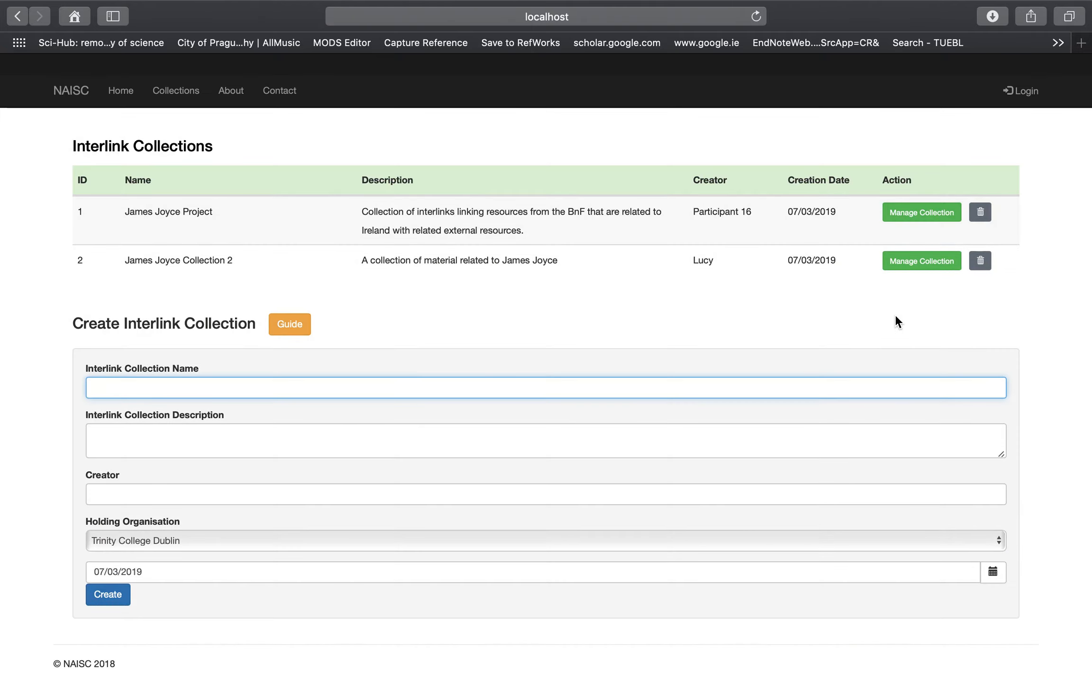
Step: Start adding an internal resource to James Joyce Collection 2 and open the SemFacet search page
click(937, 268)
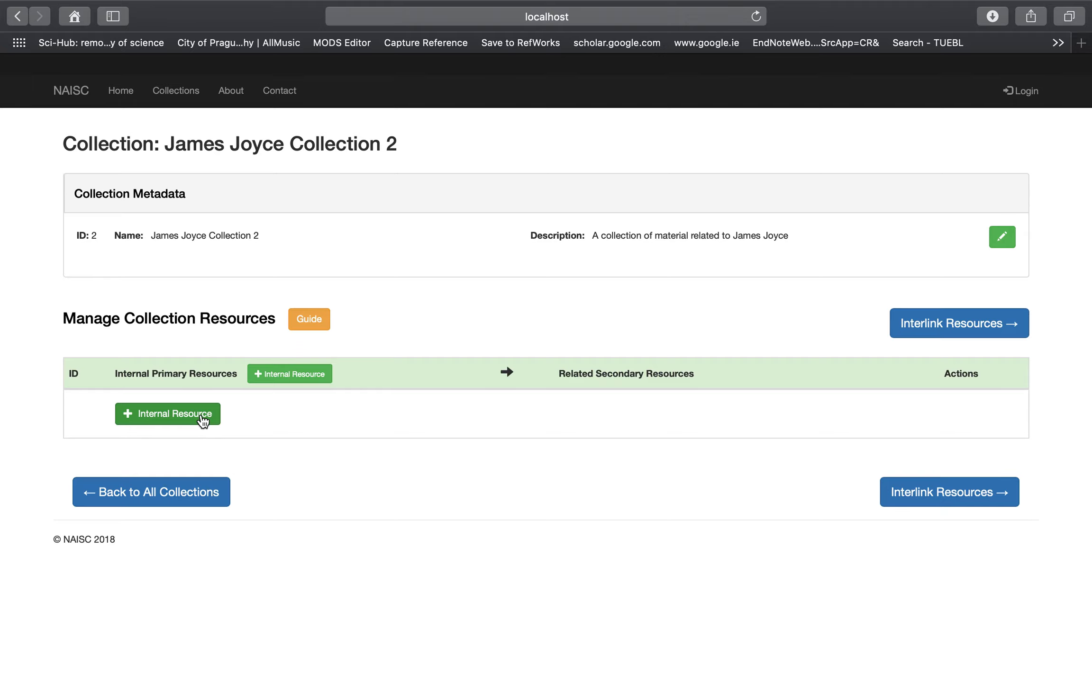
click(202, 420)
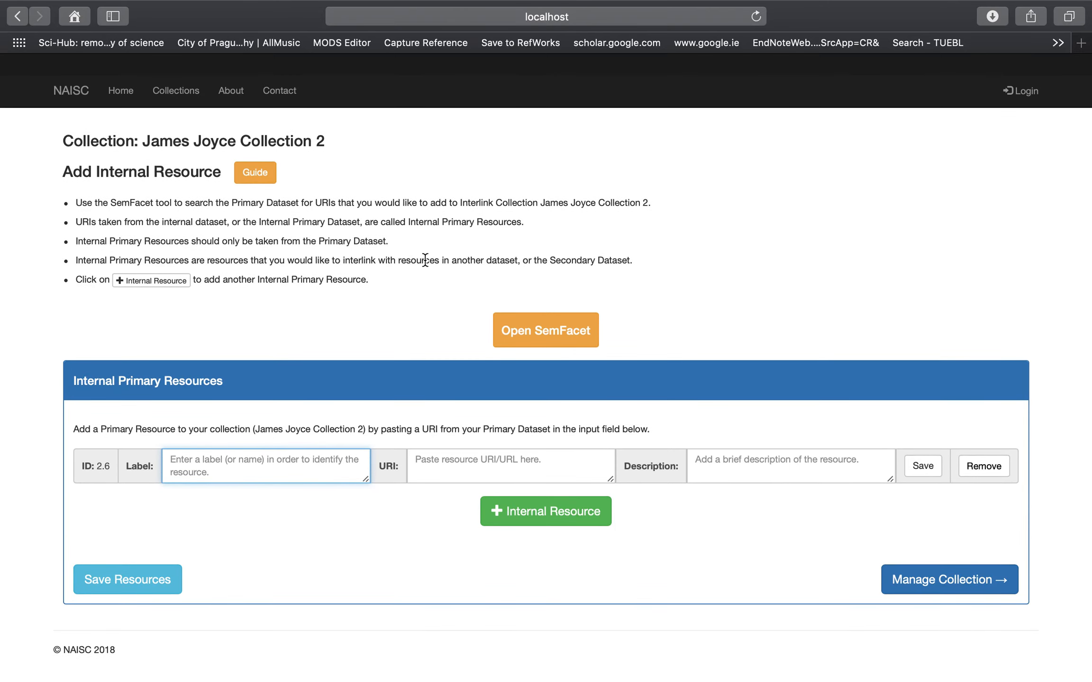
click(564, 337)
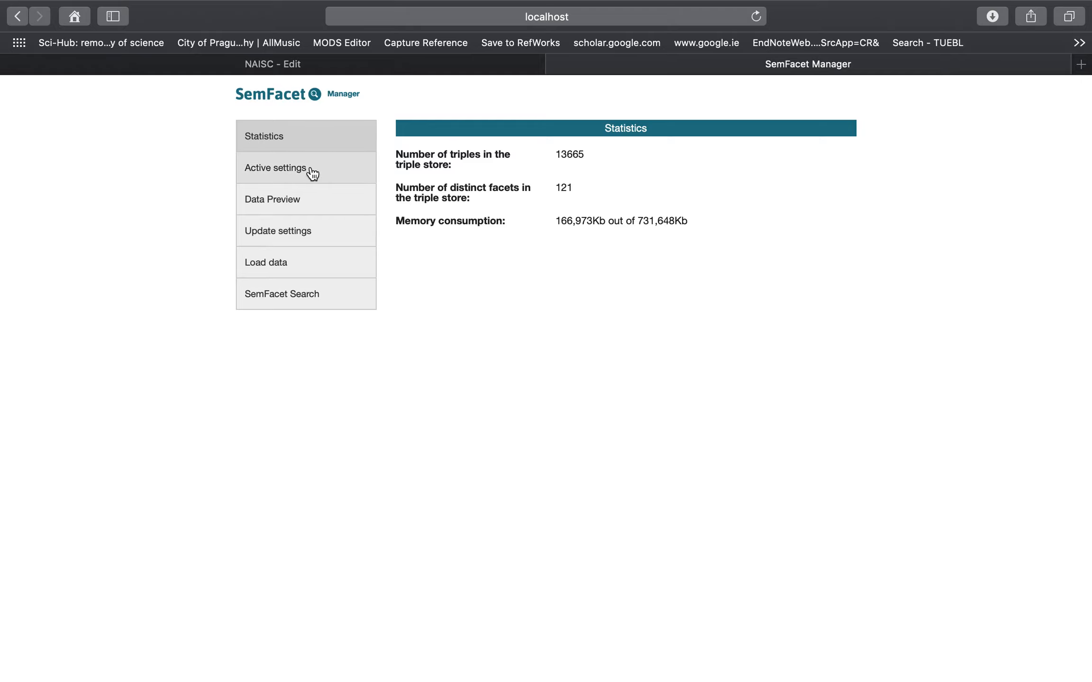
click(292, 299)
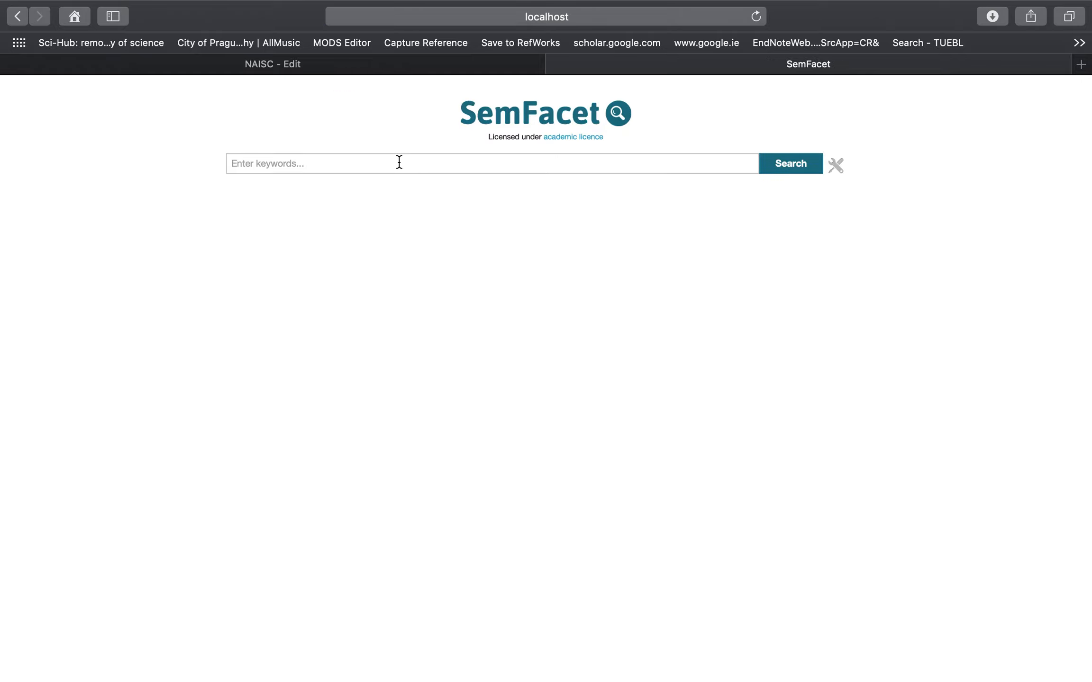
Step: Search SemFacet for "james joyce" and copy the URL of the James Joyce (1882-1941) entry
click(398, 162)
text(james)
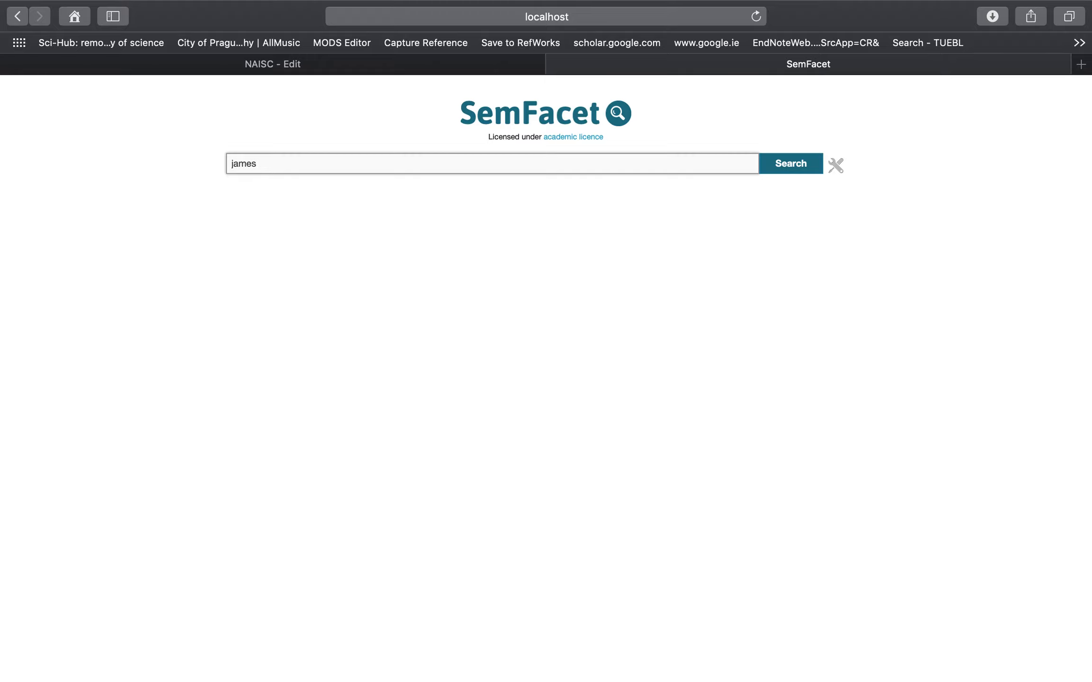
text(joyce)
click(780, 163)
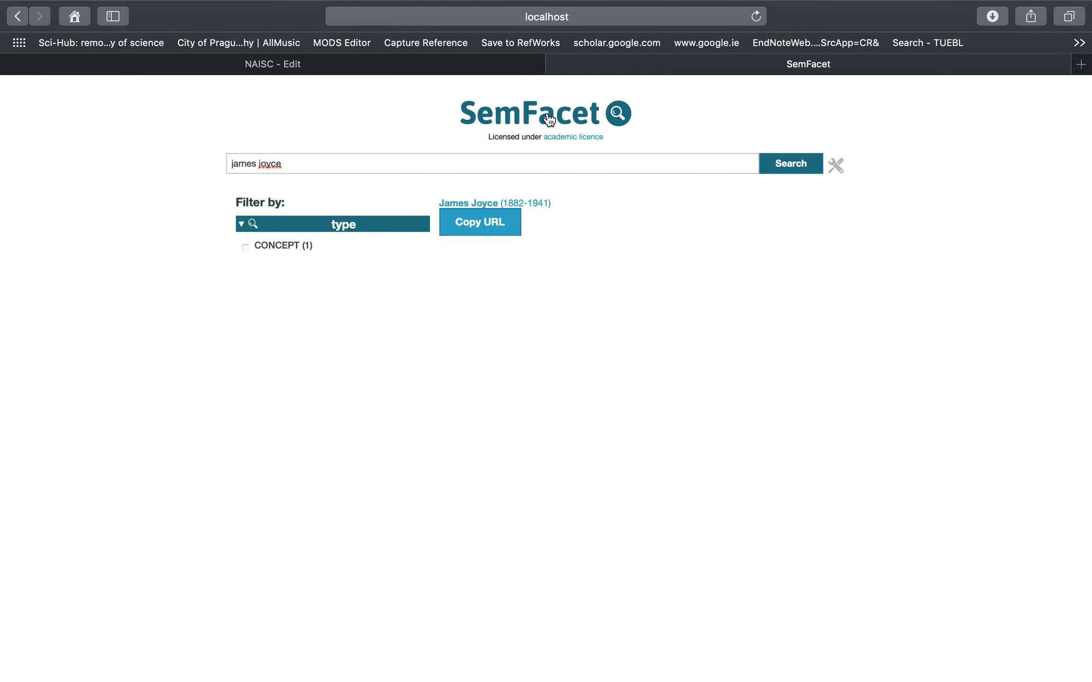
click(490, 232)
Step: Back in NAISC, paste the copied URL as the internal resource's URI and label the resource "James Joyce"
click(410, 64)
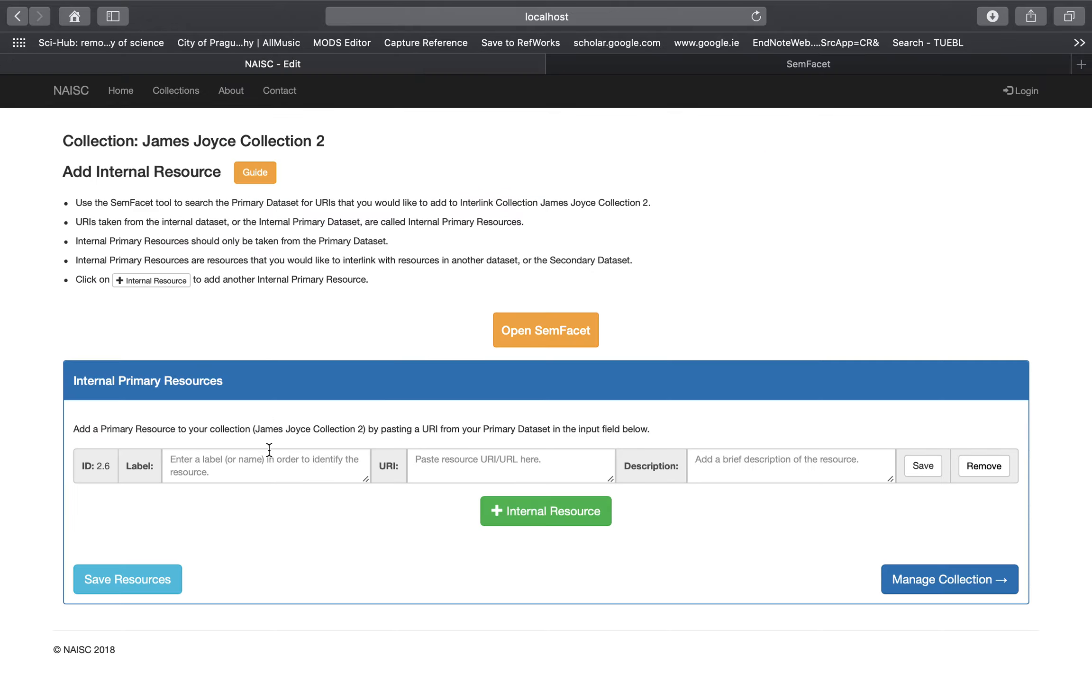
click(497, 468)
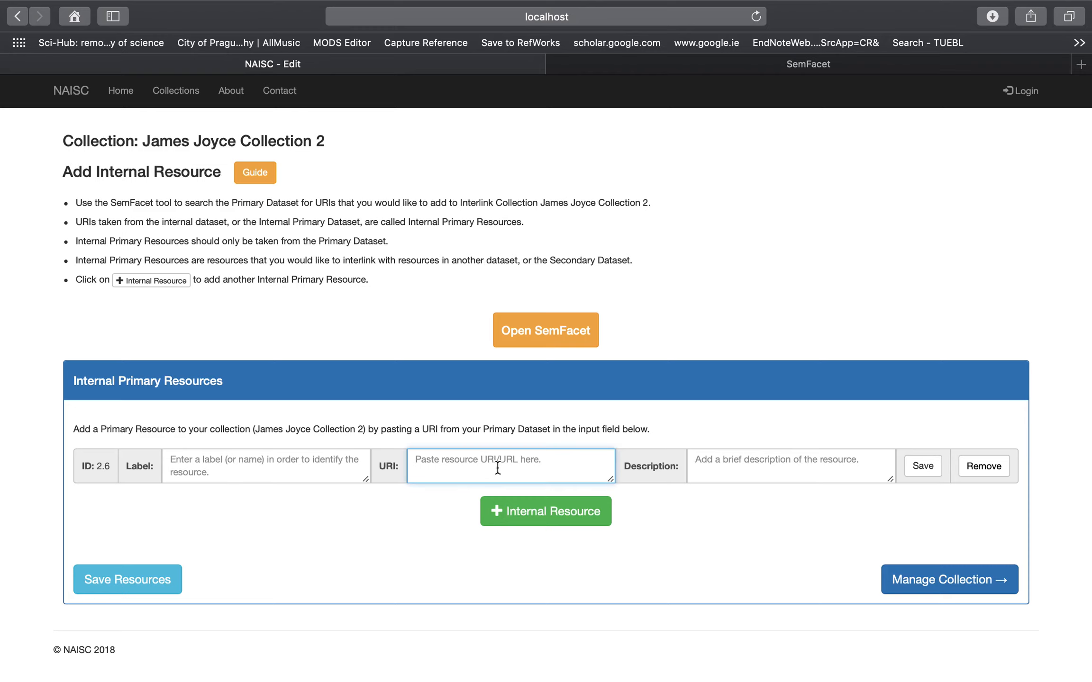
key(super+v)
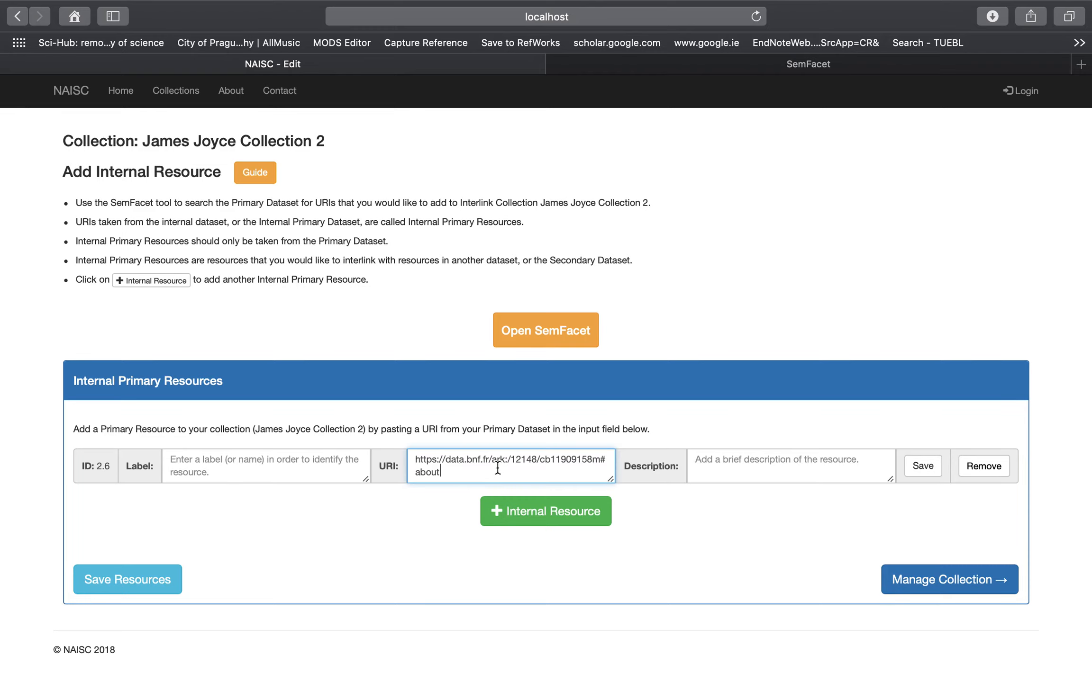
click(230, 465)
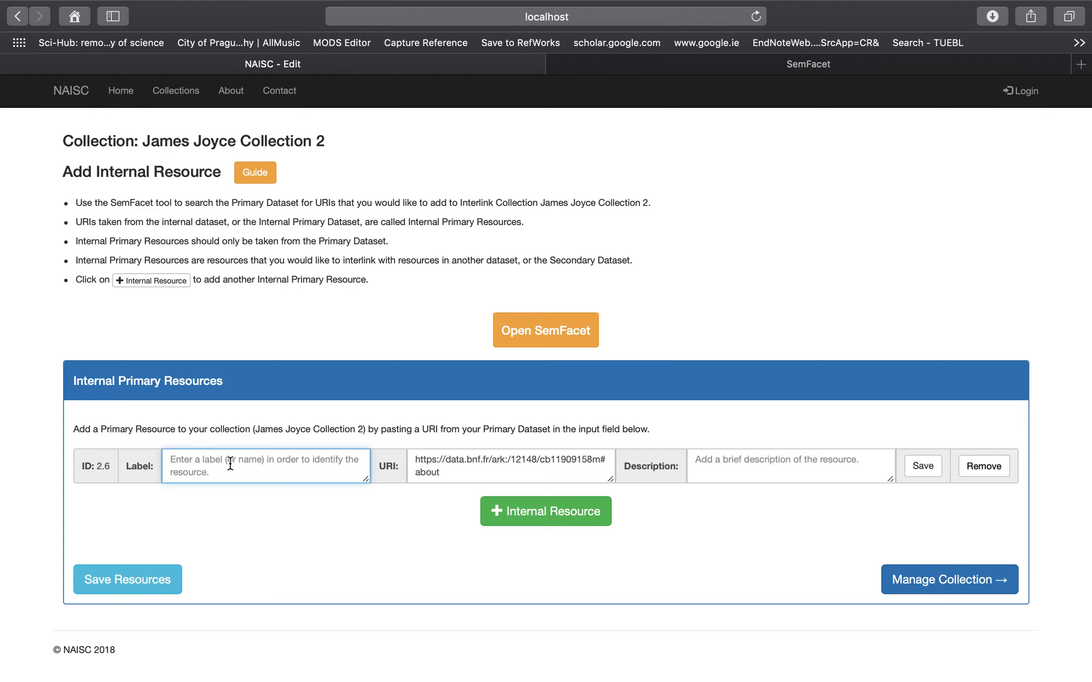
text(James J)
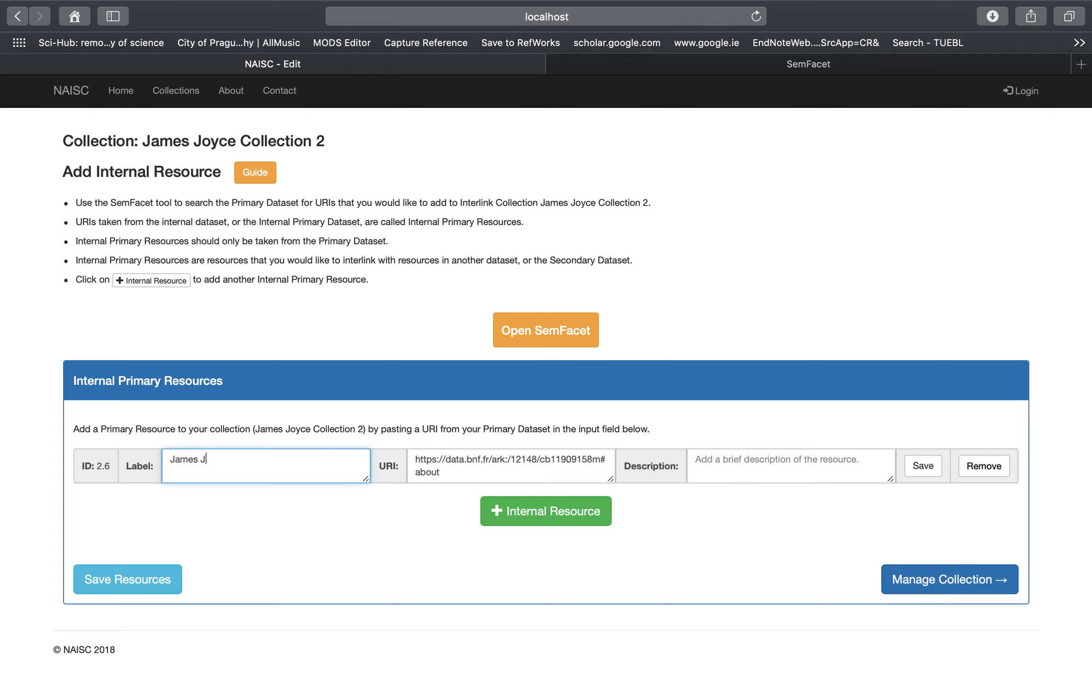
text(oyc)
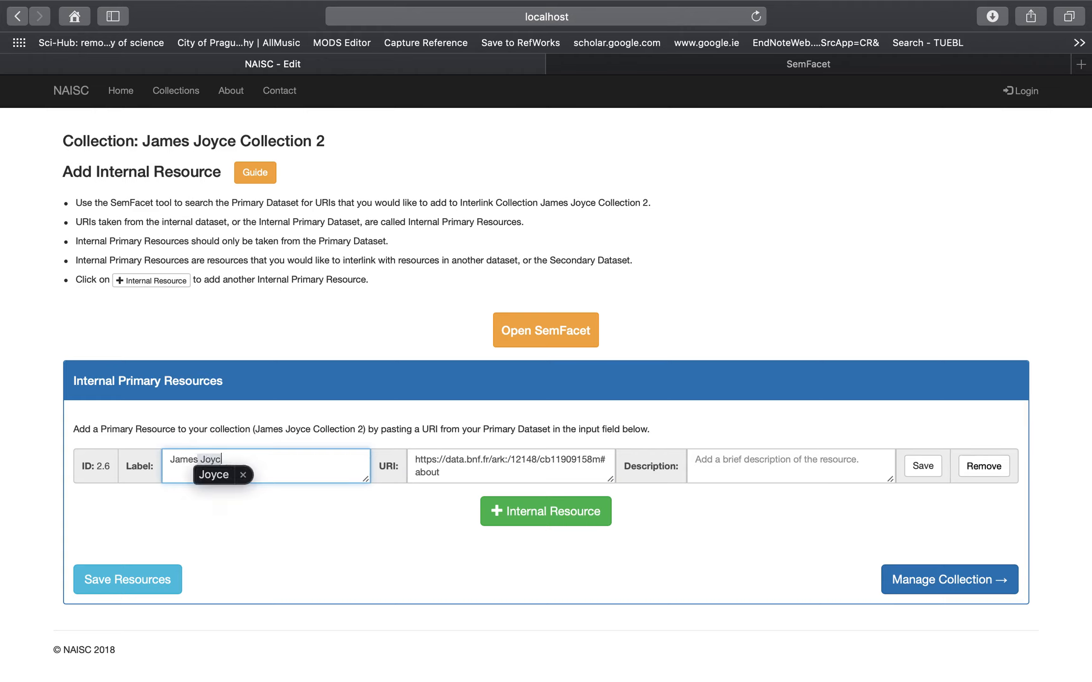
text(e)
Step: Describe the internal resource as "BnF record for James Joyce" and save it
click(730, 462)
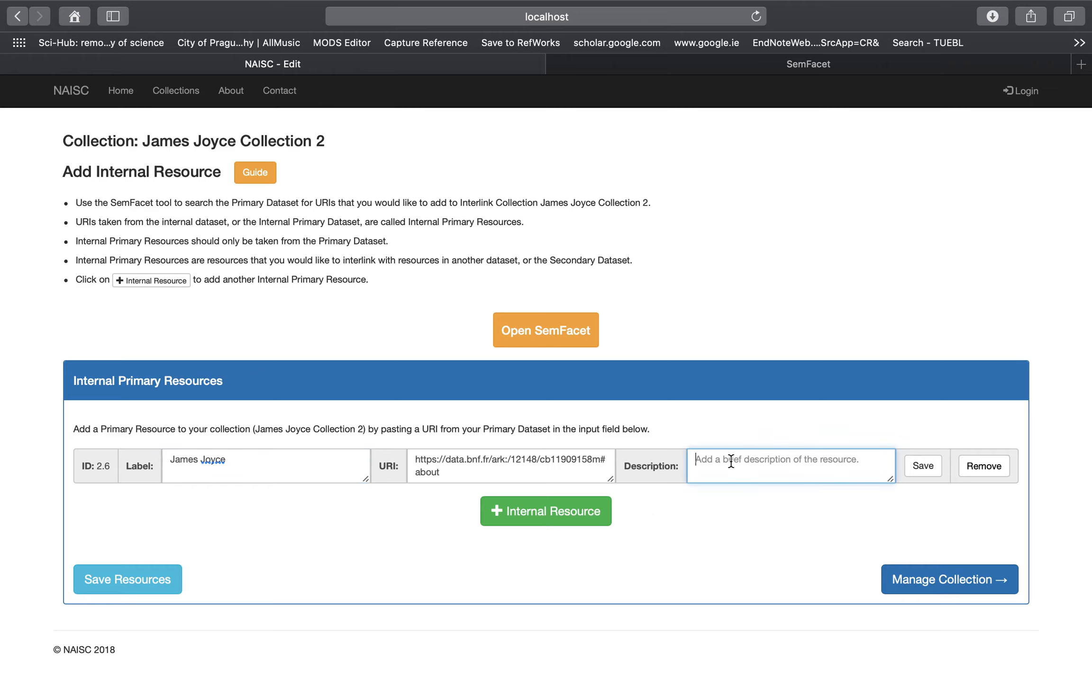
text(BnF record )
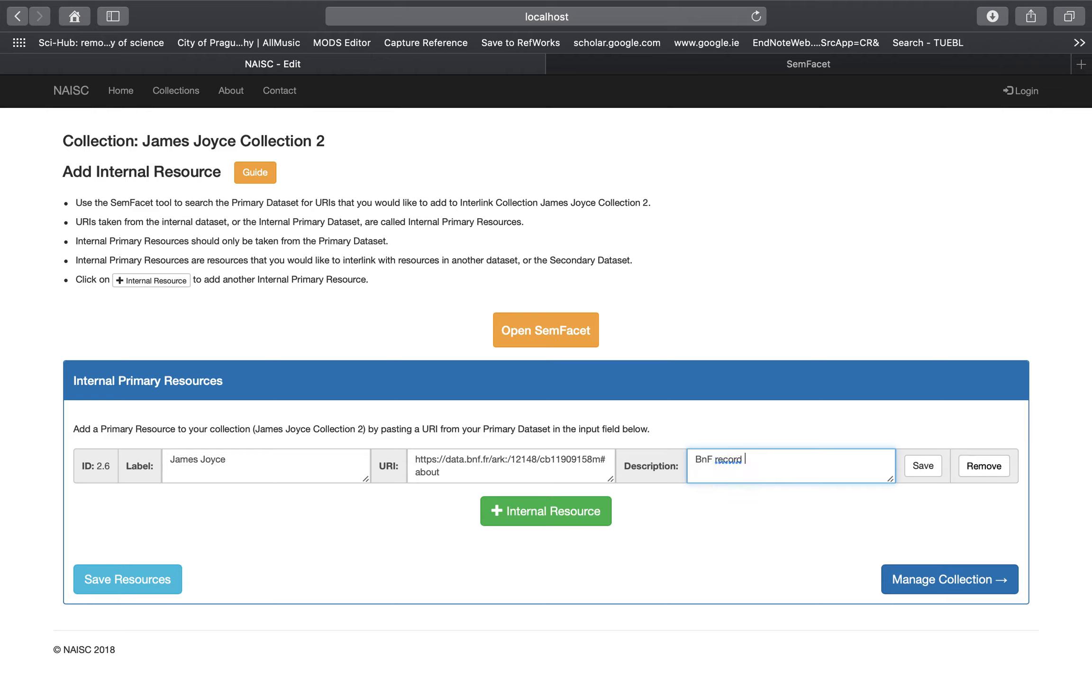
text(for James Joyce)
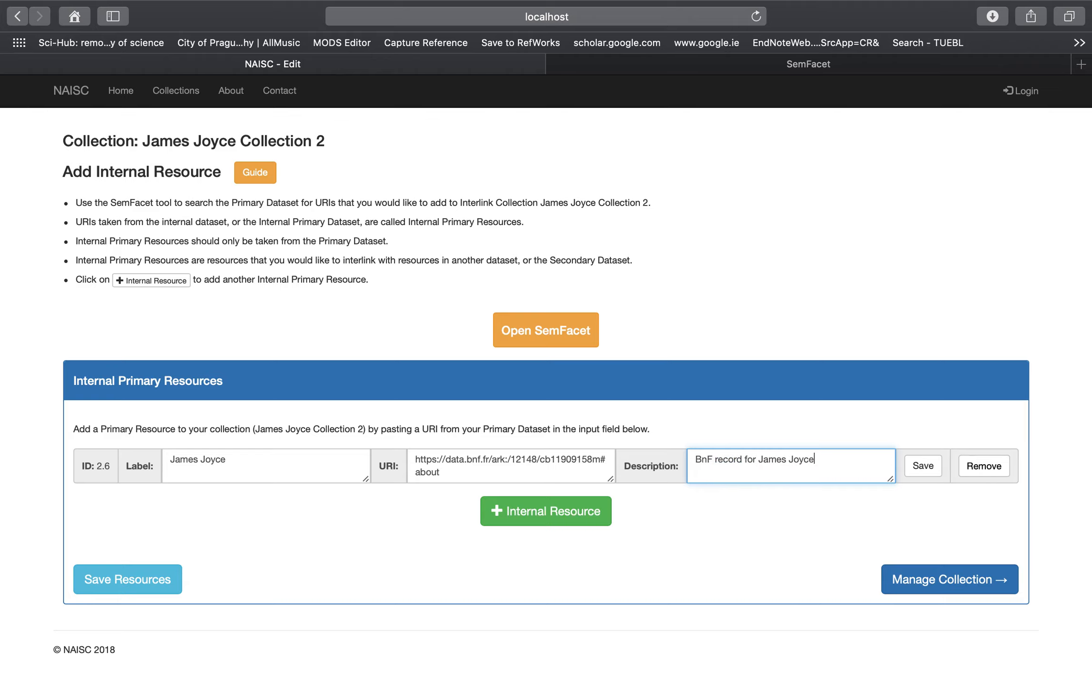
click(925, 469)
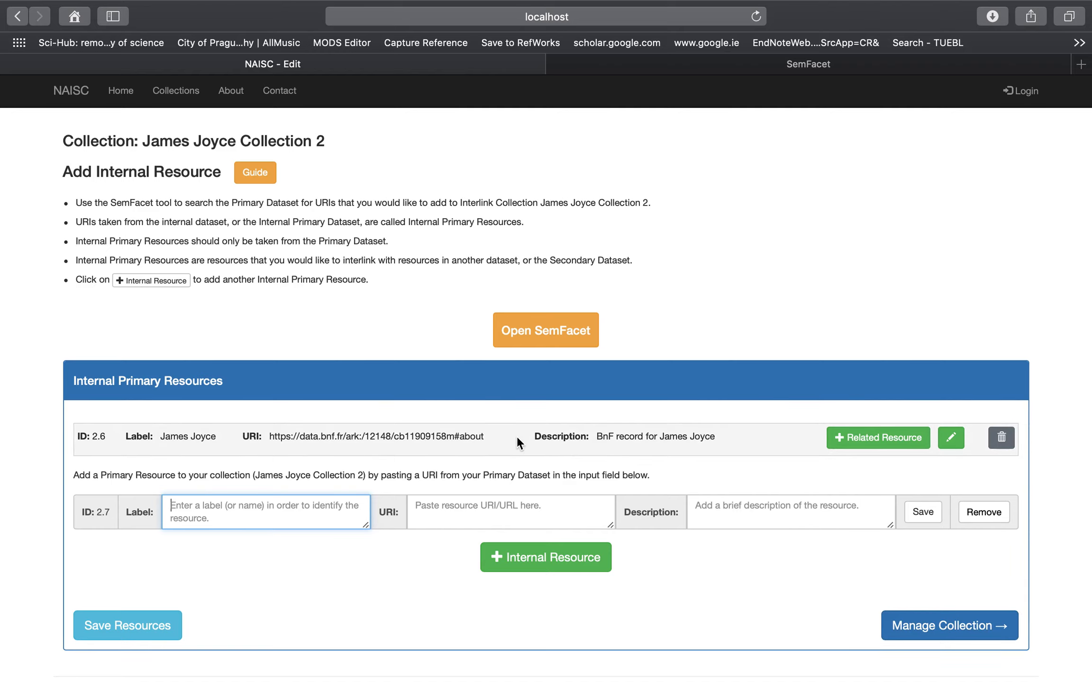
Step: Start adding a related resource to the James Joyce resource and open VIAF from the external authorities for controlled names
click(857, 442)
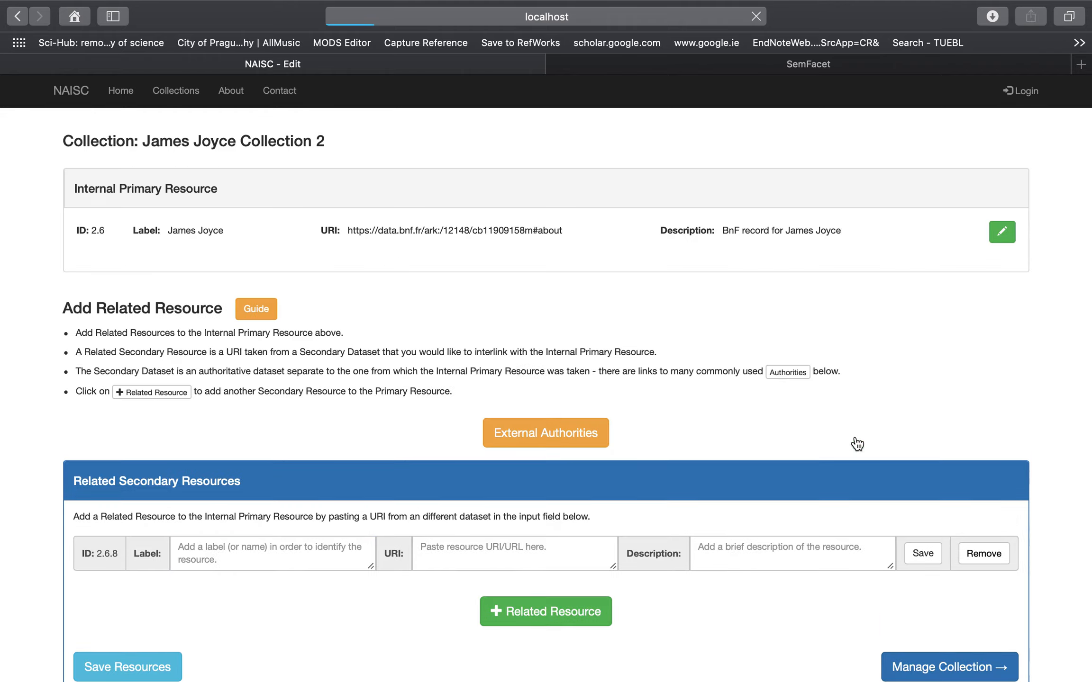
scroll(846, 407, down, 1)
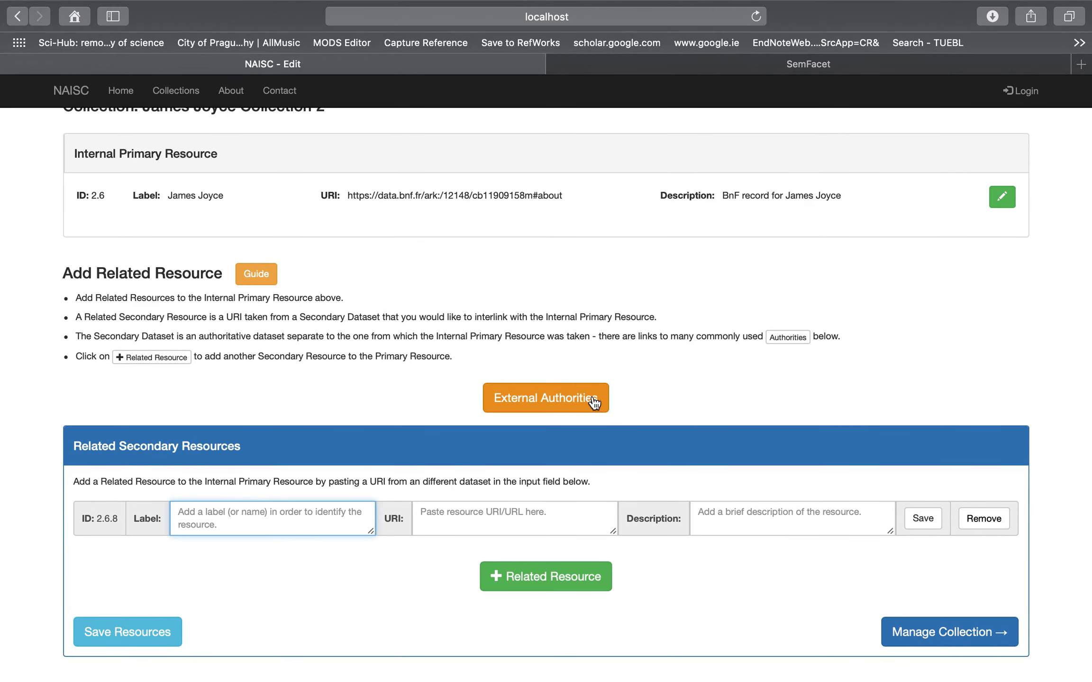
click(578, 400)
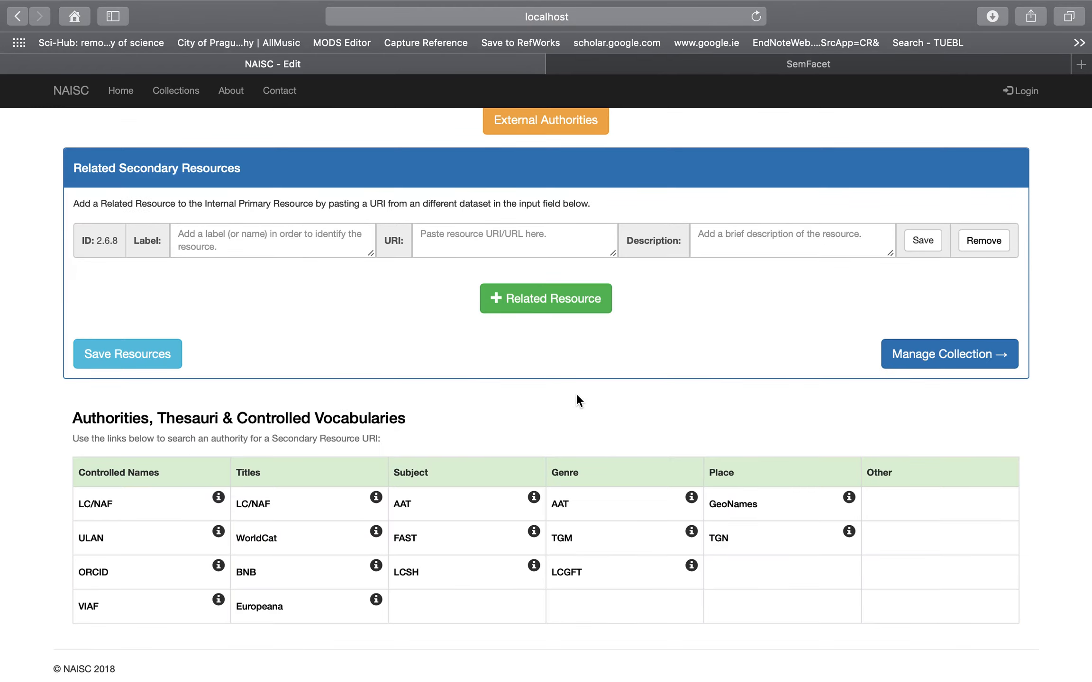
click(218, 600)
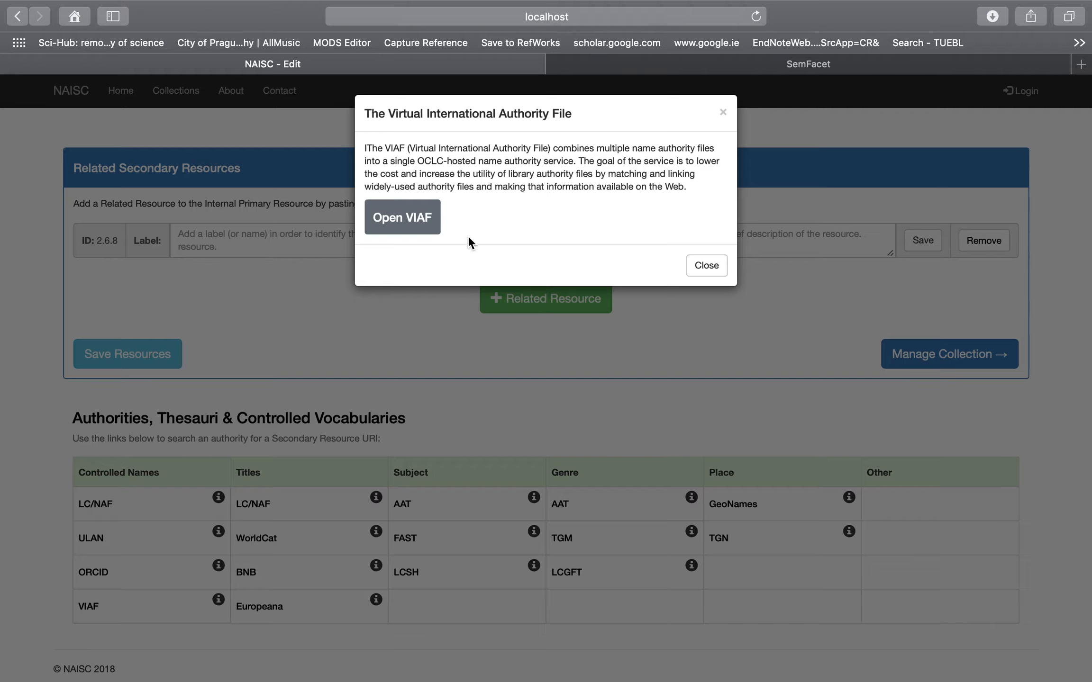
click(409, 216)
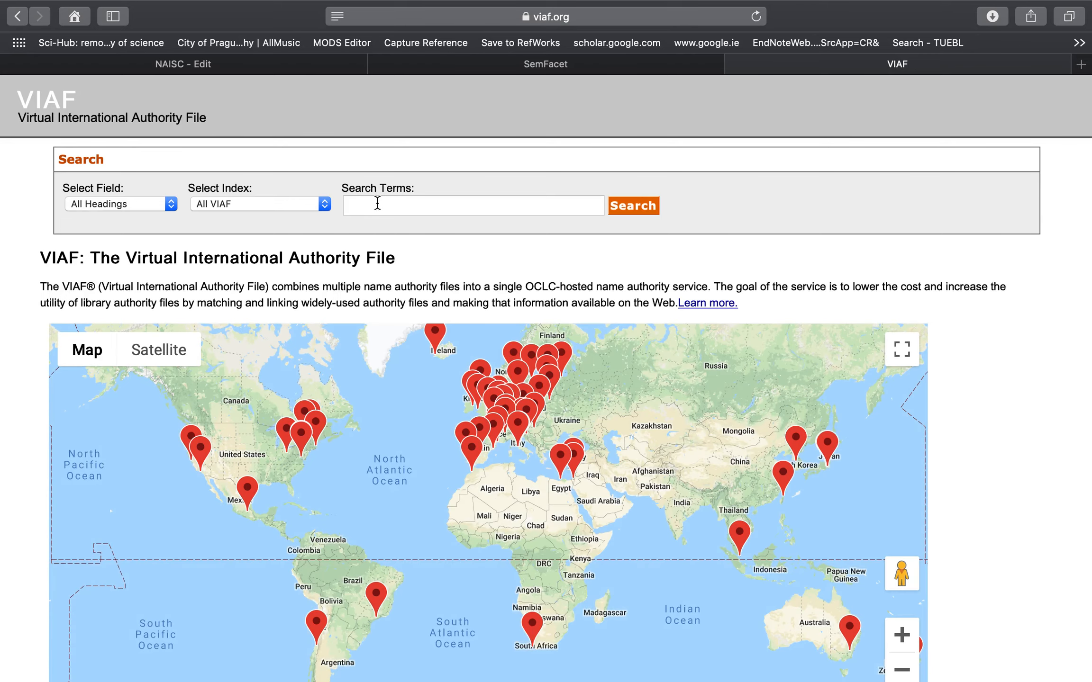
Step: Search VIAF for "james joyce" and open the record headed "Joyce, James, 1882-1941"
click(377, 203)
text(james joyce)
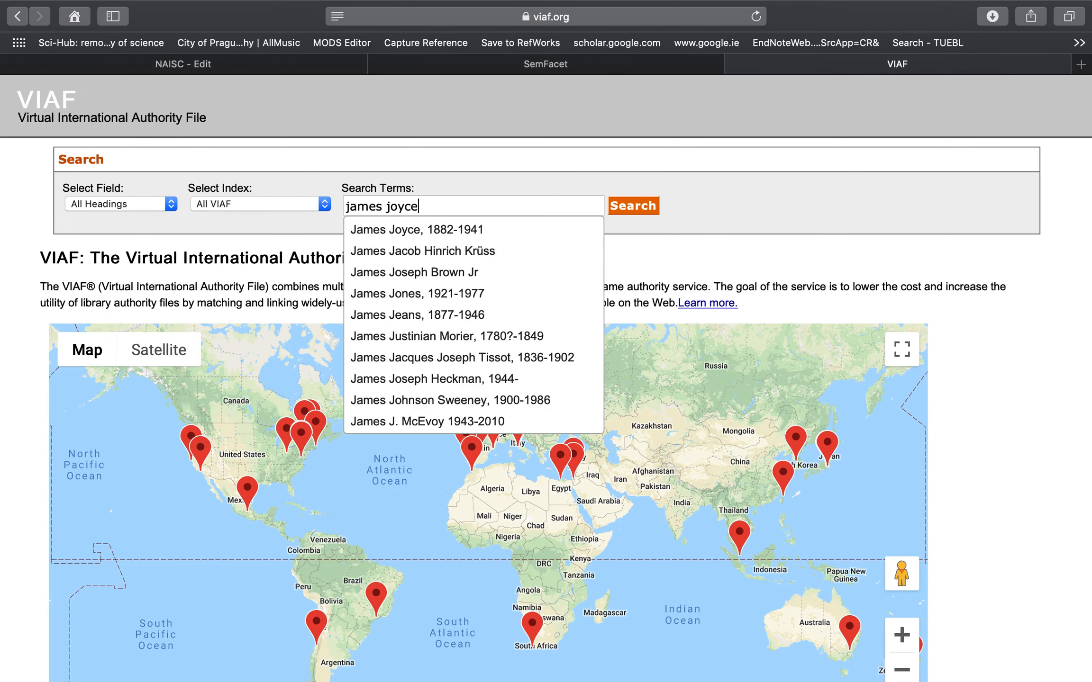
click(619, 211)
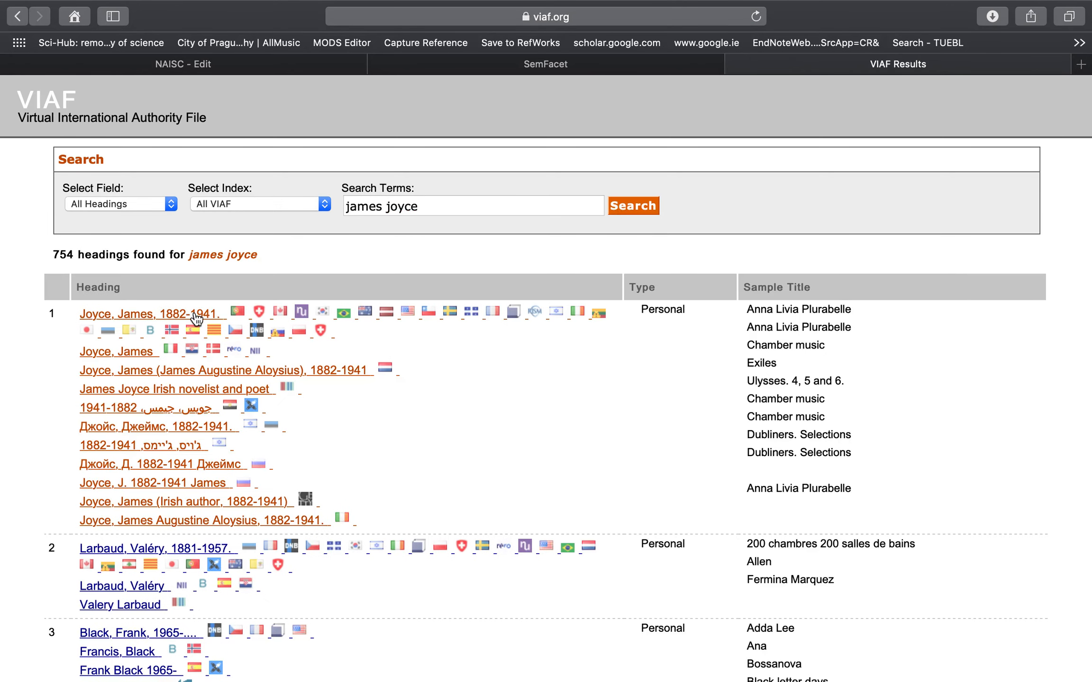
click(196, 312)
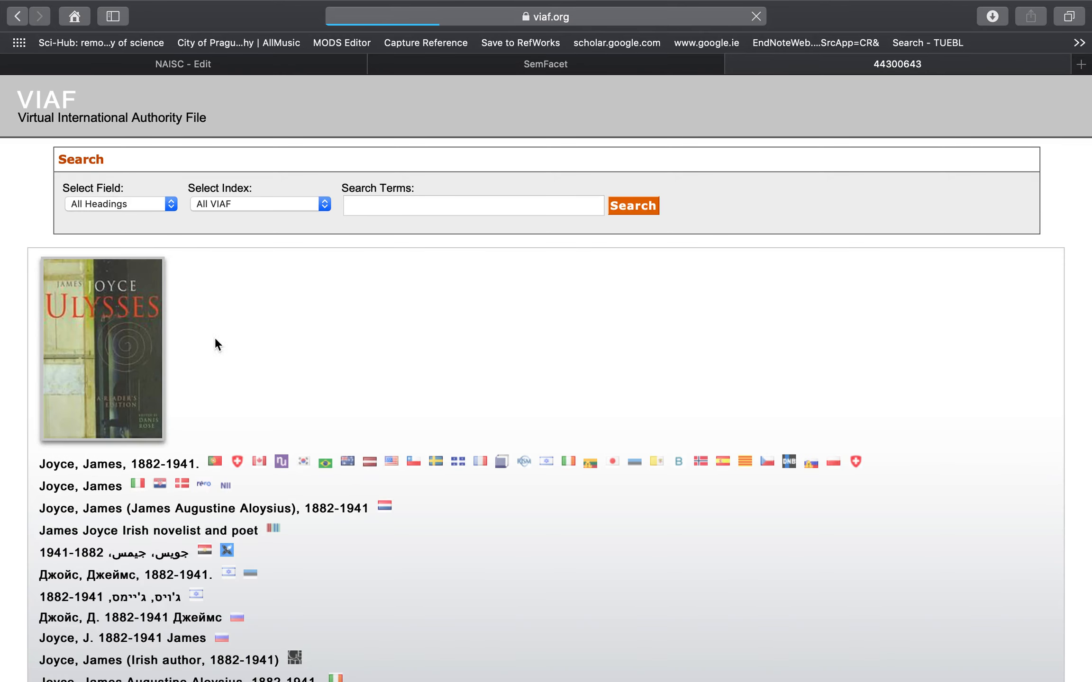
Step: Copy the permalink from the James Joyce VIAF record
scroll(292, 480, down, 6)
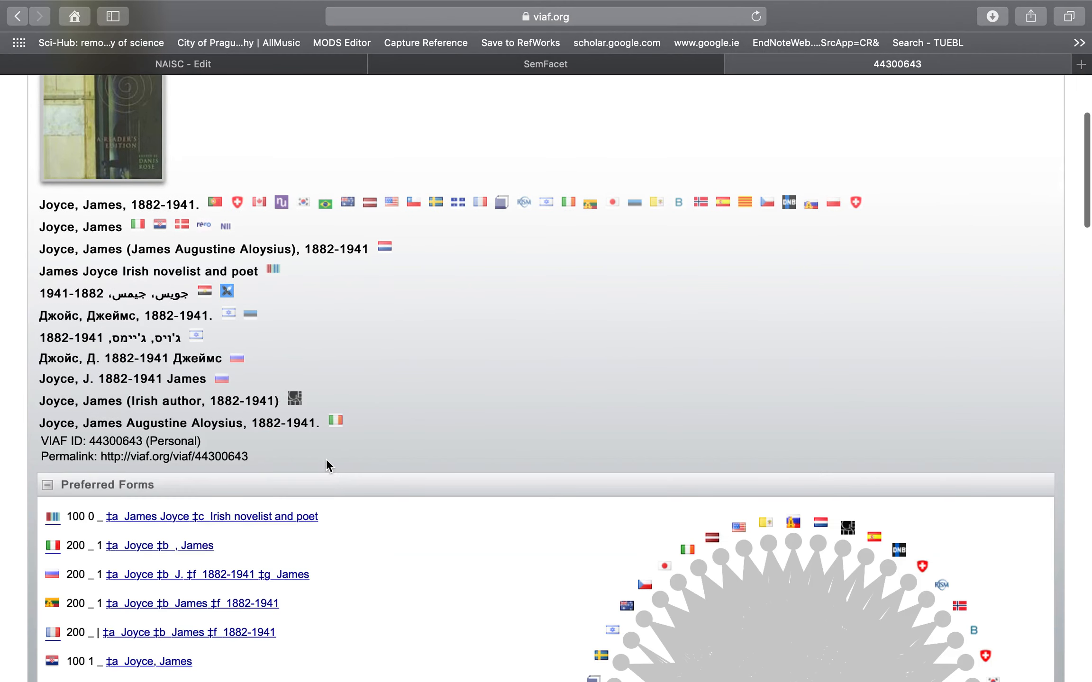
scroll(327, 463, up, 2)
drag(250, 514, 101, 514)
key(super+c)
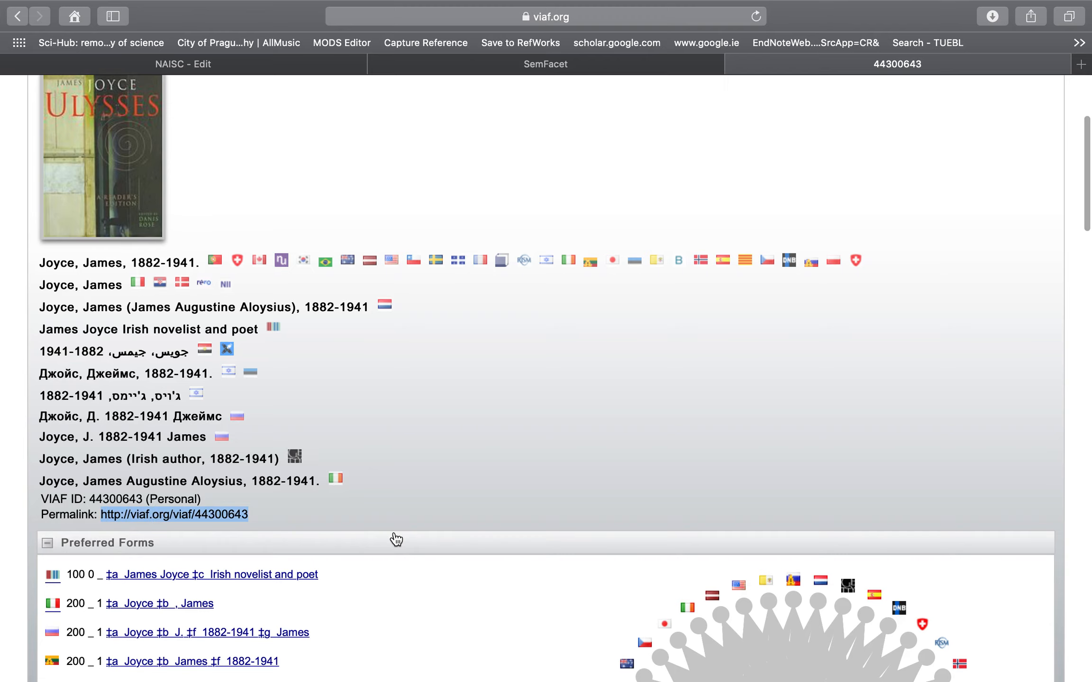
mouse_move(450, 4)
click(270, 84)
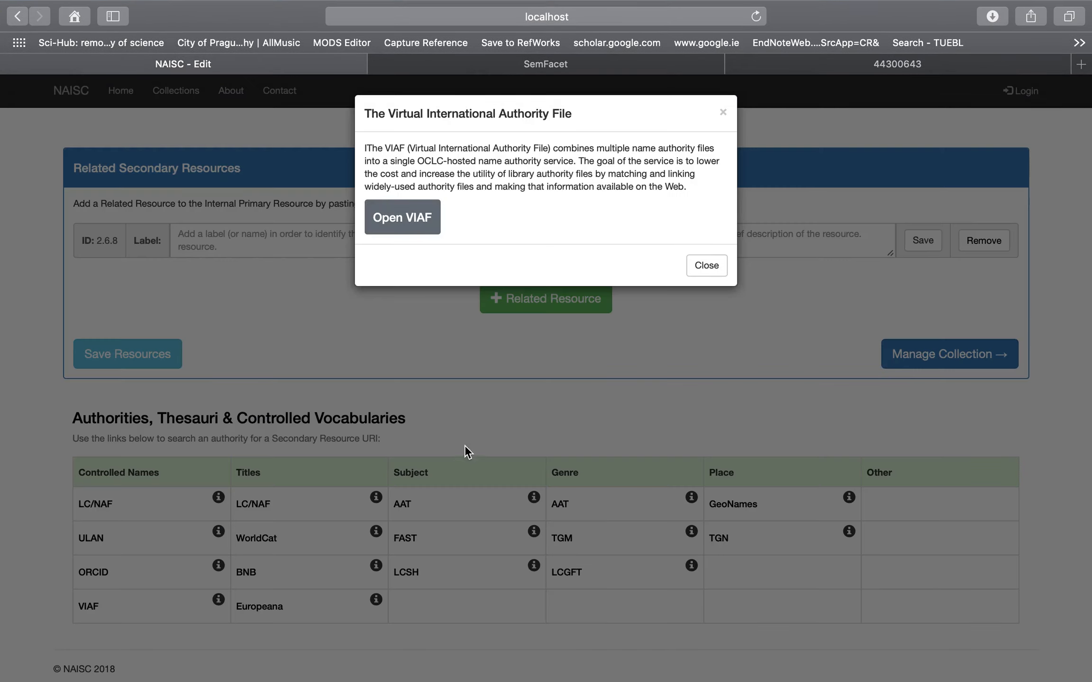
click(711, 273)
click(527, 239)
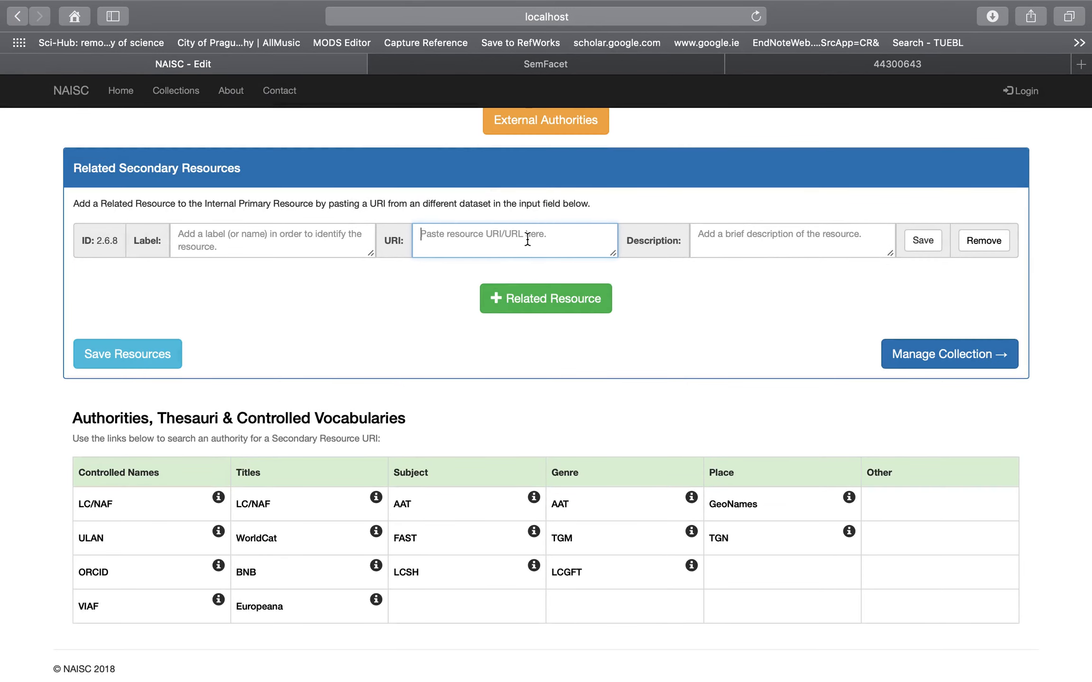
key(super+v)
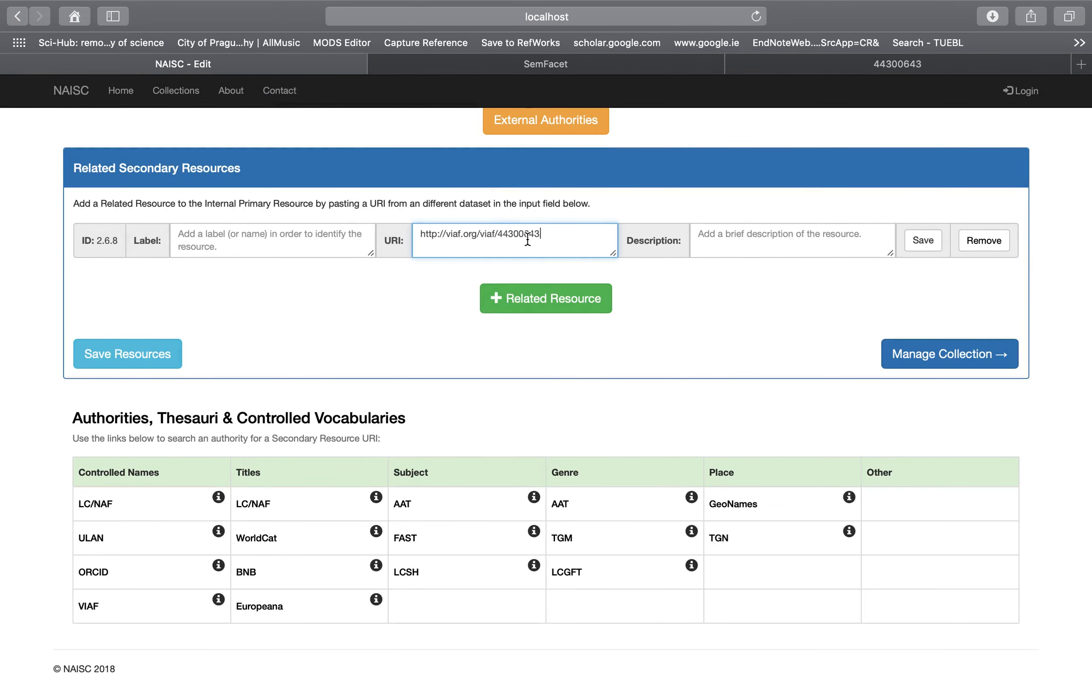
Step: Label the related resource "James Joyce", describe it as "VIAF record for James Joyce" and save it
click(270, 237)
text(James)
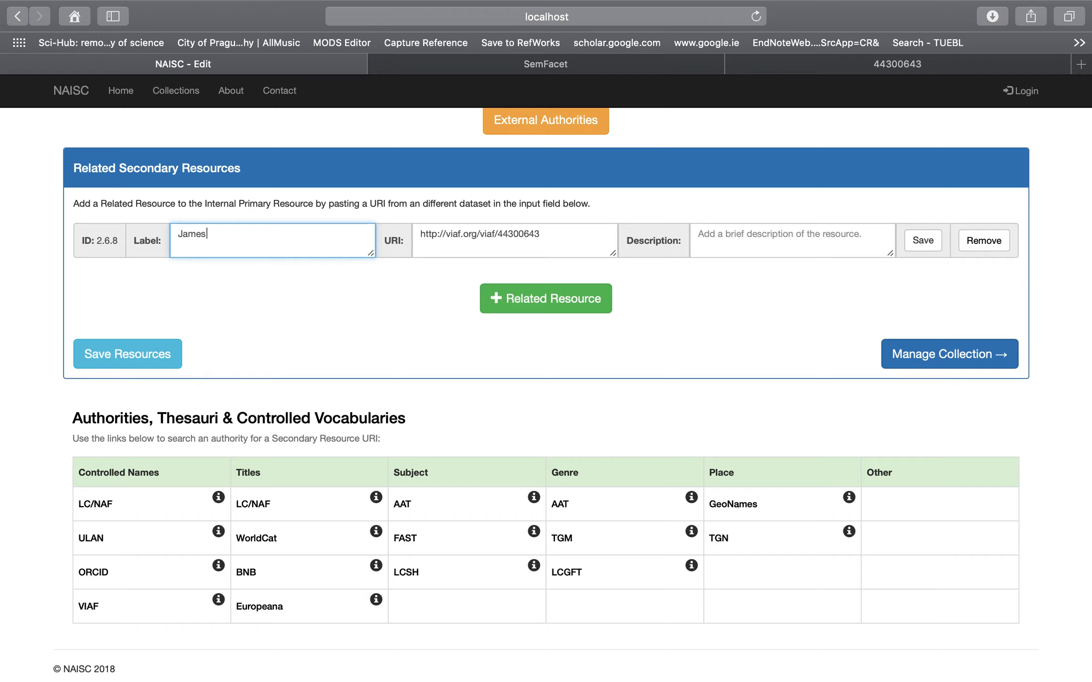
text( Joyce)
click(753, 228)
text(VIAF)
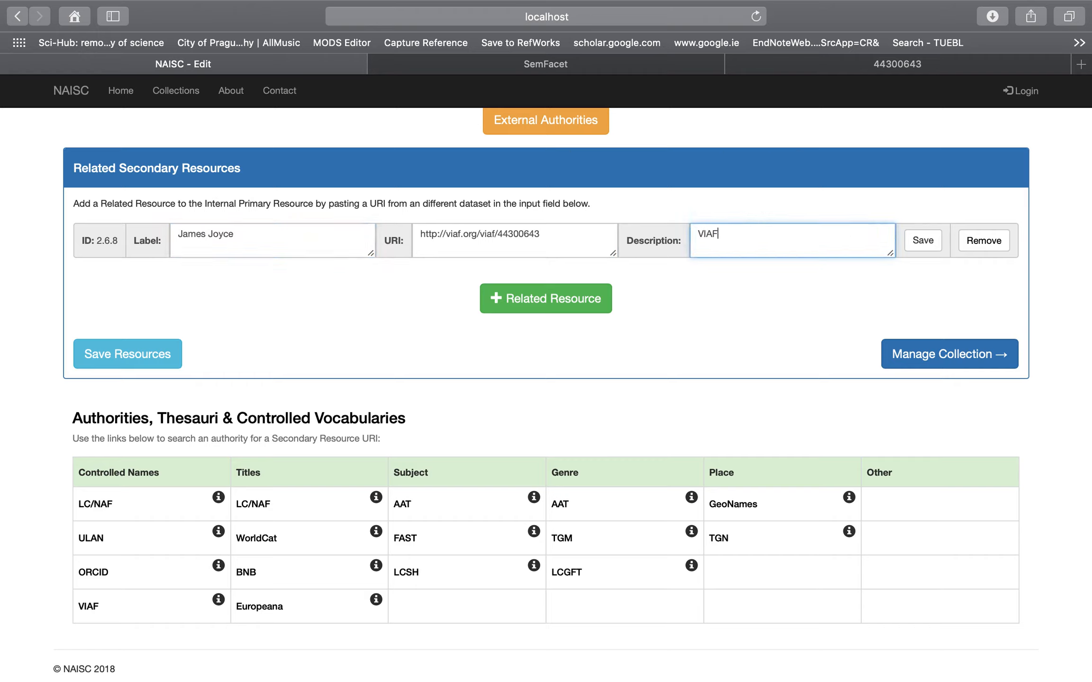
text( record for James Joyce)
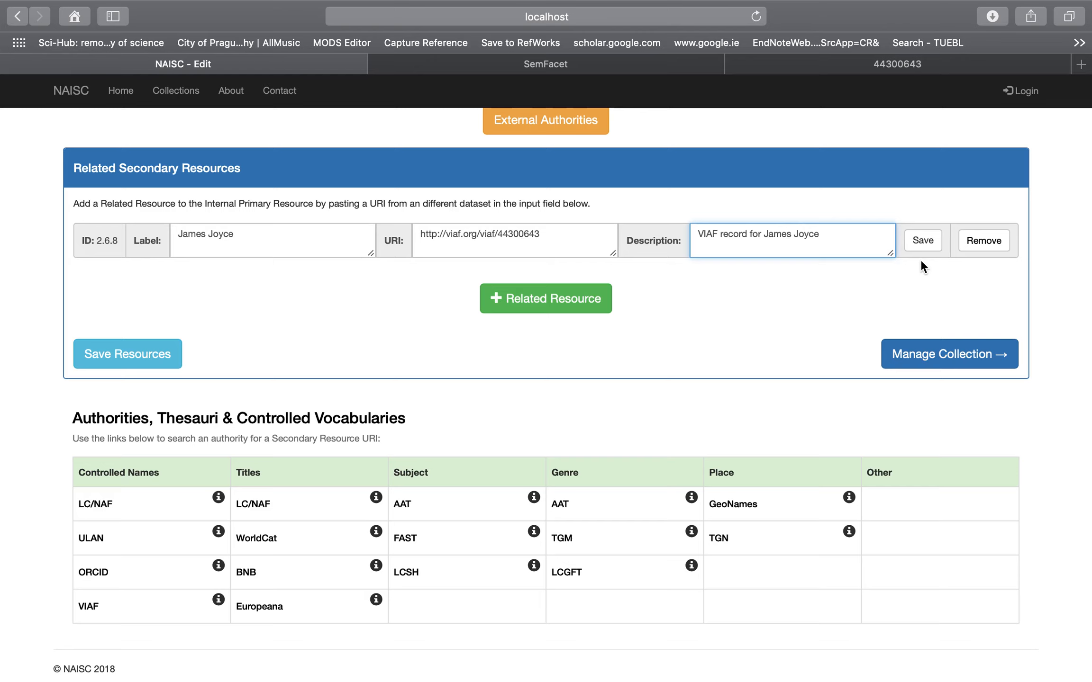
click(927, 247)
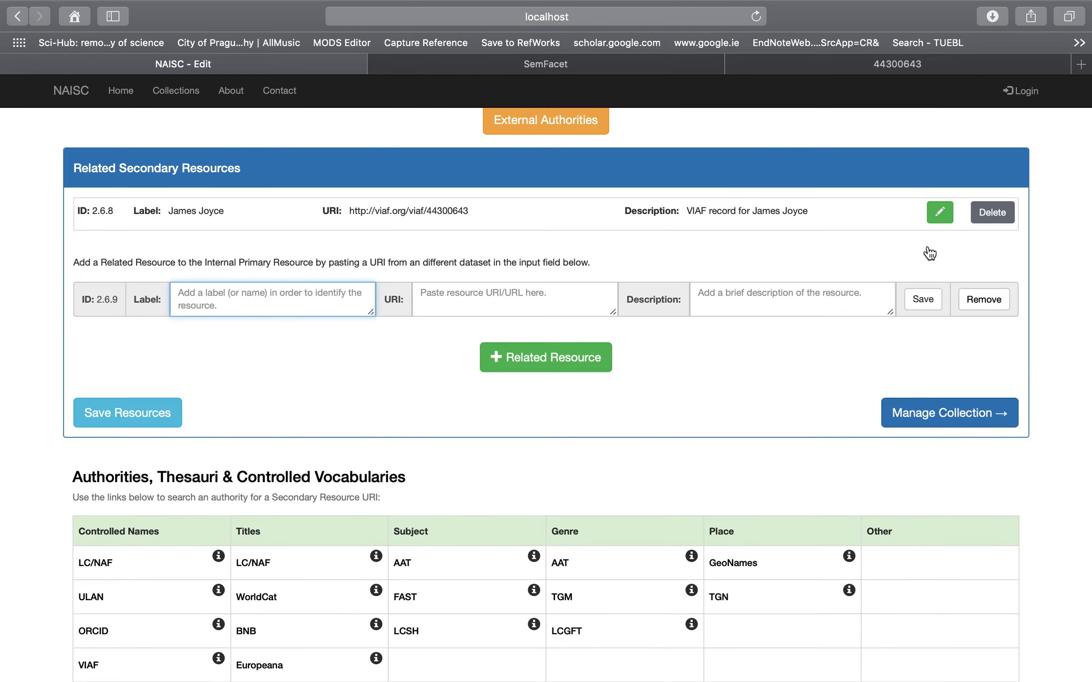
Step: Remove the empty related resource entry and go to the collection management page
click(936, 424)
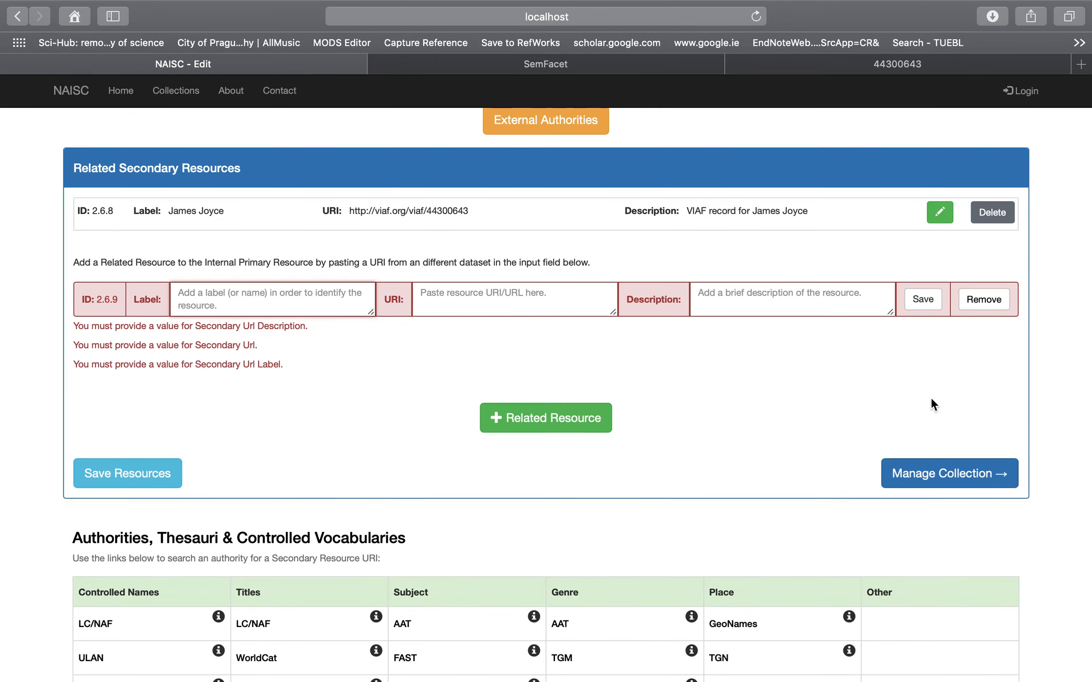
click(984, 299)
click(950, 359)
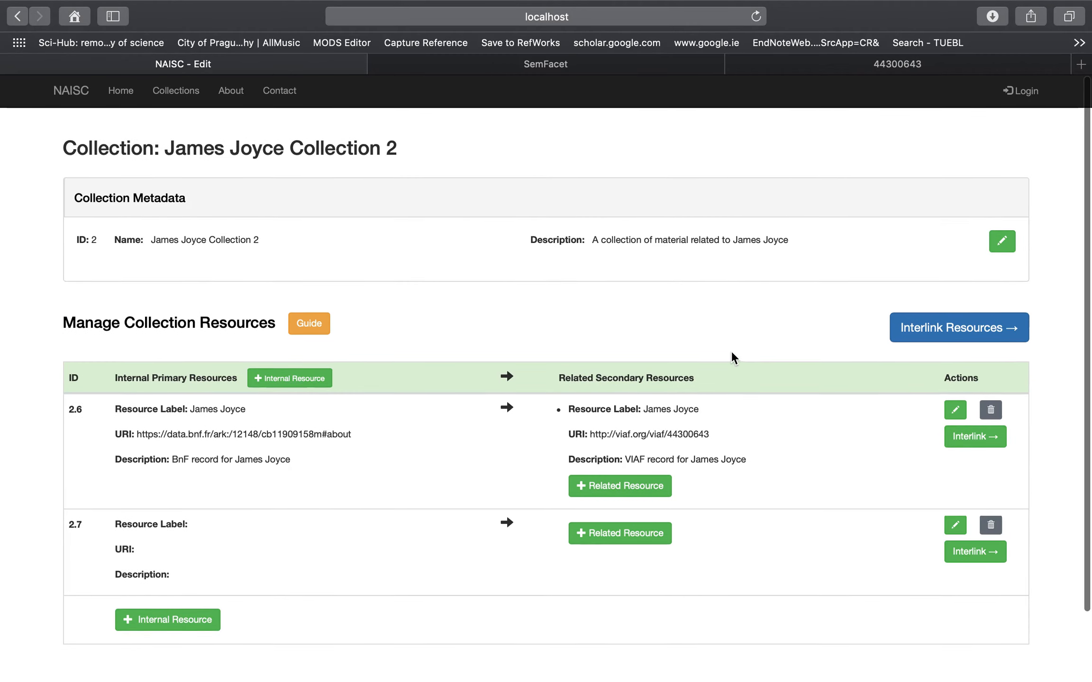
Step: Open the existing "James Joyce Project" collection from the collections list and proceed to interlinking its resources
click(190, 102)
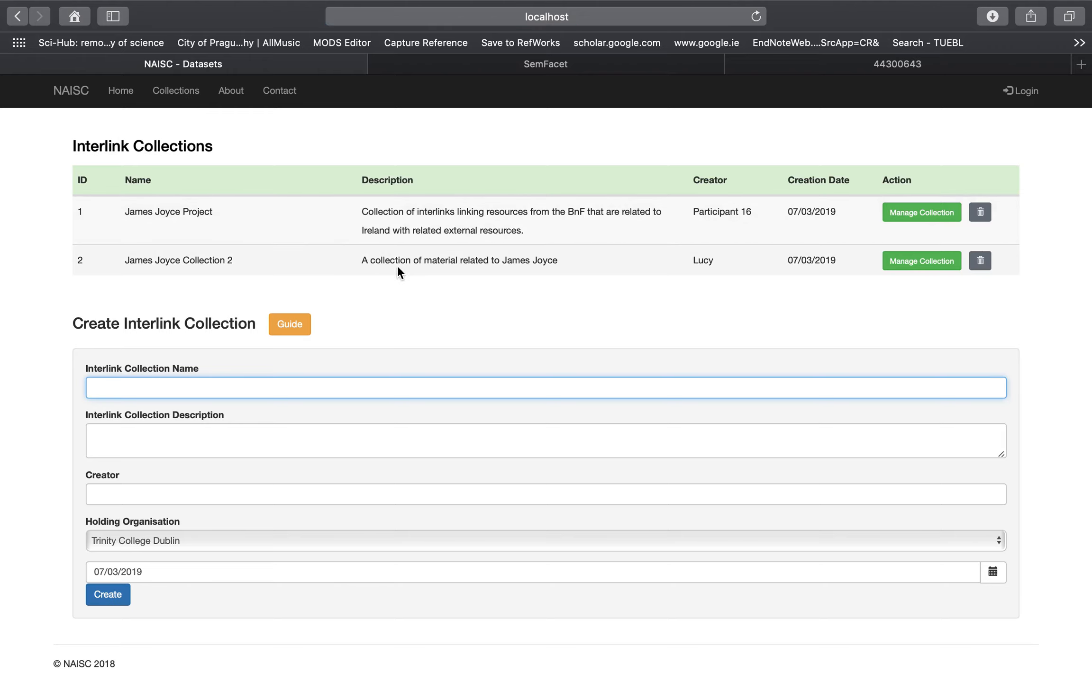
click(921, 213)
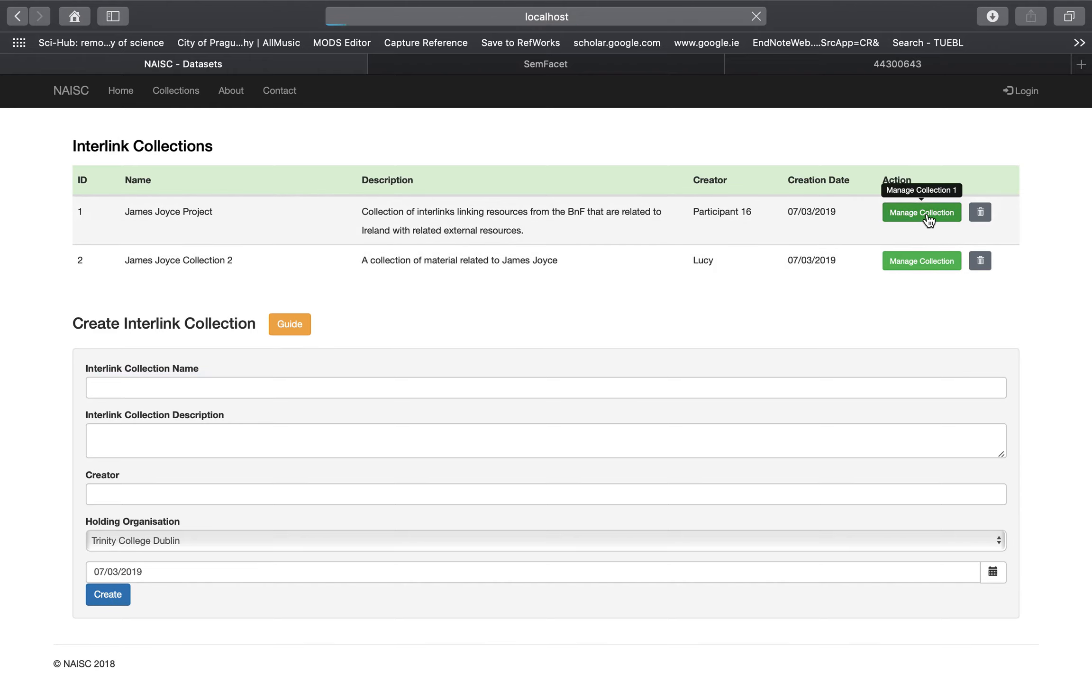
scroll(615, 330, down, 3)
scroll(615, 331, down, 3)
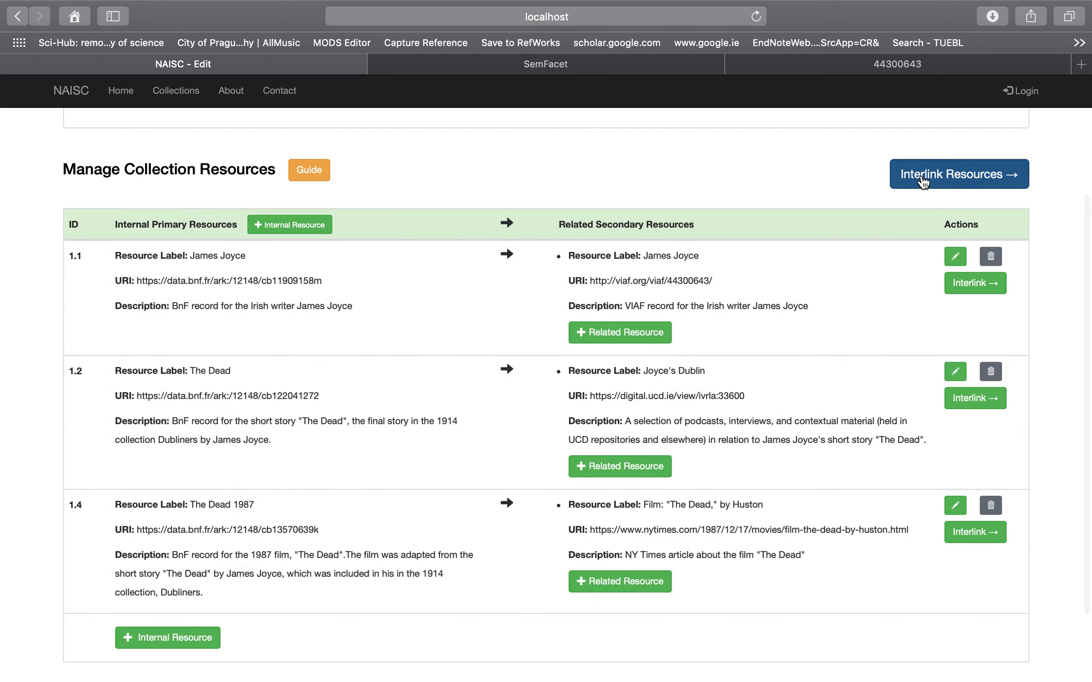
click(922, 179)
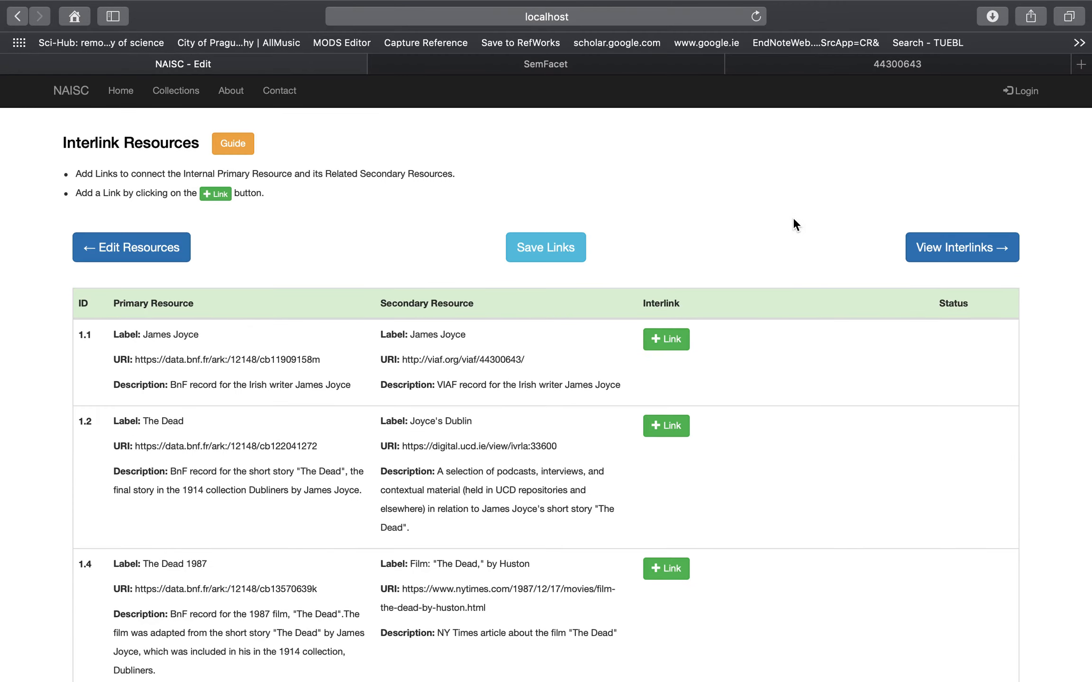
scroll(792, 223, down, 3)
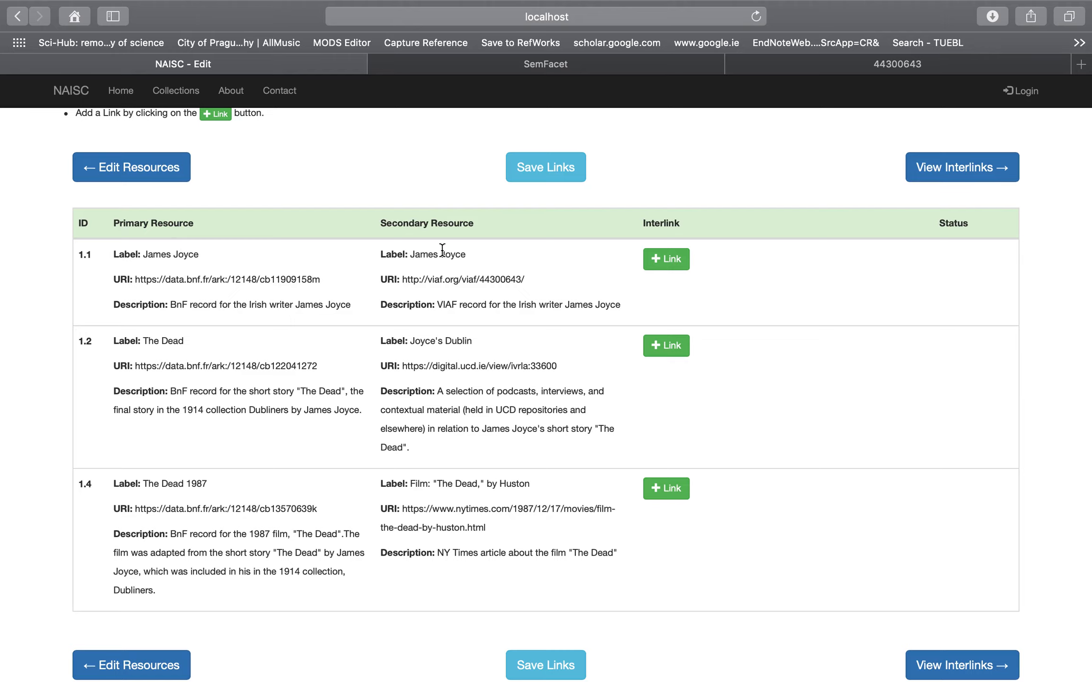
Step: Add a link to James Joyce resource pair 1.1, set the relationship to Identical and read its full definition
click(658, 261)
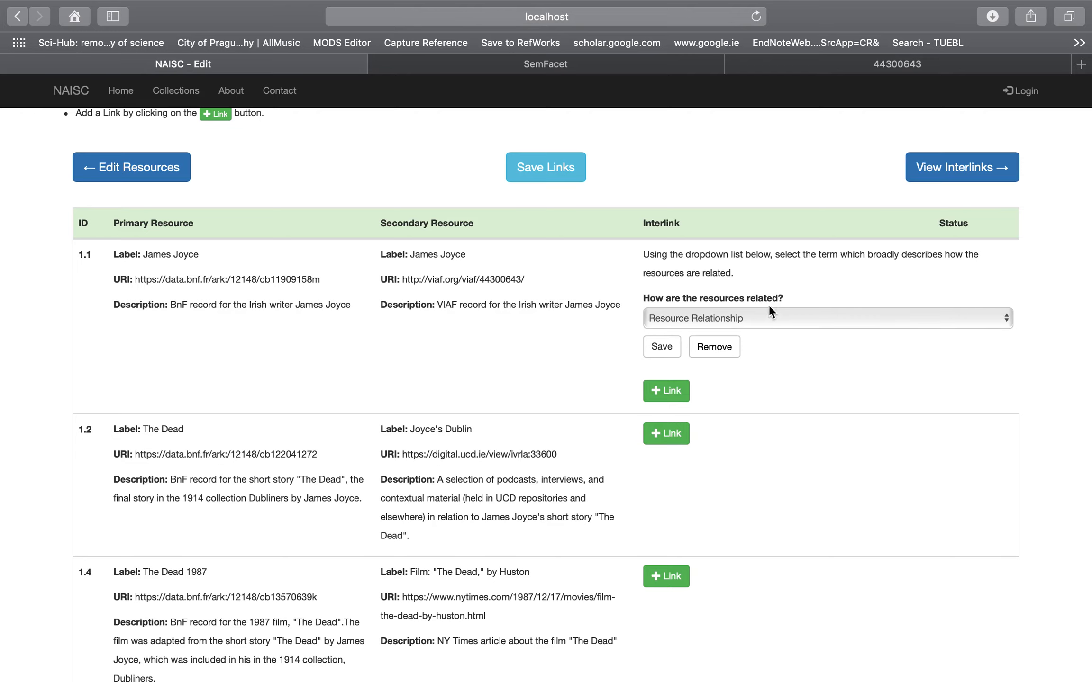
click(756, 320)
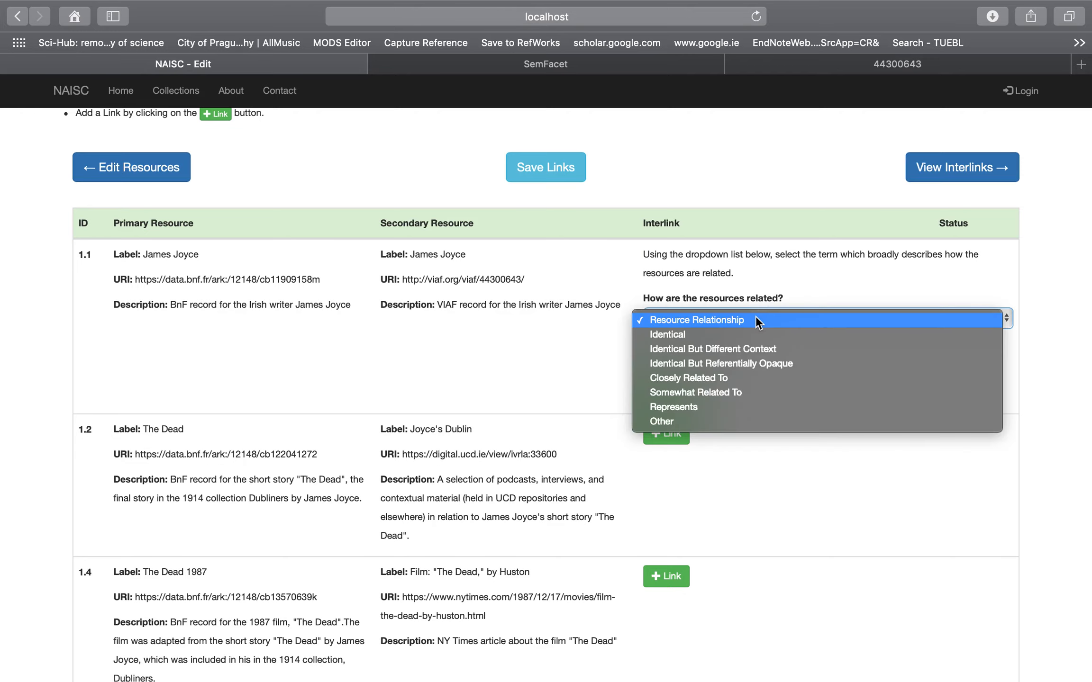
click(684, 335)
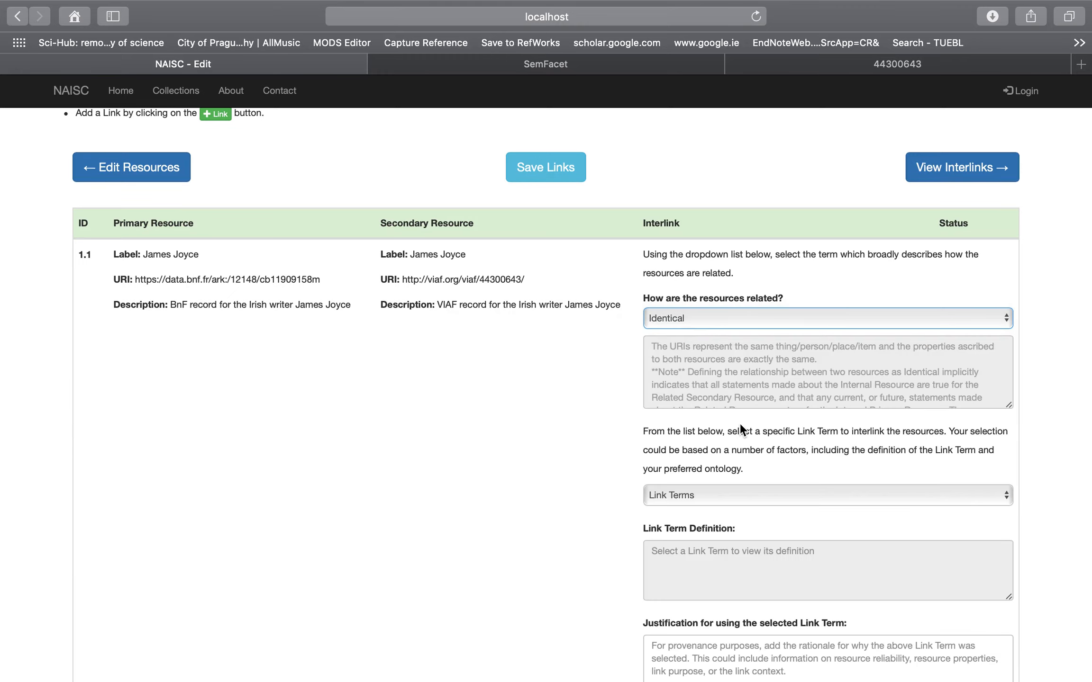
scroll(717, 353, up, 1)
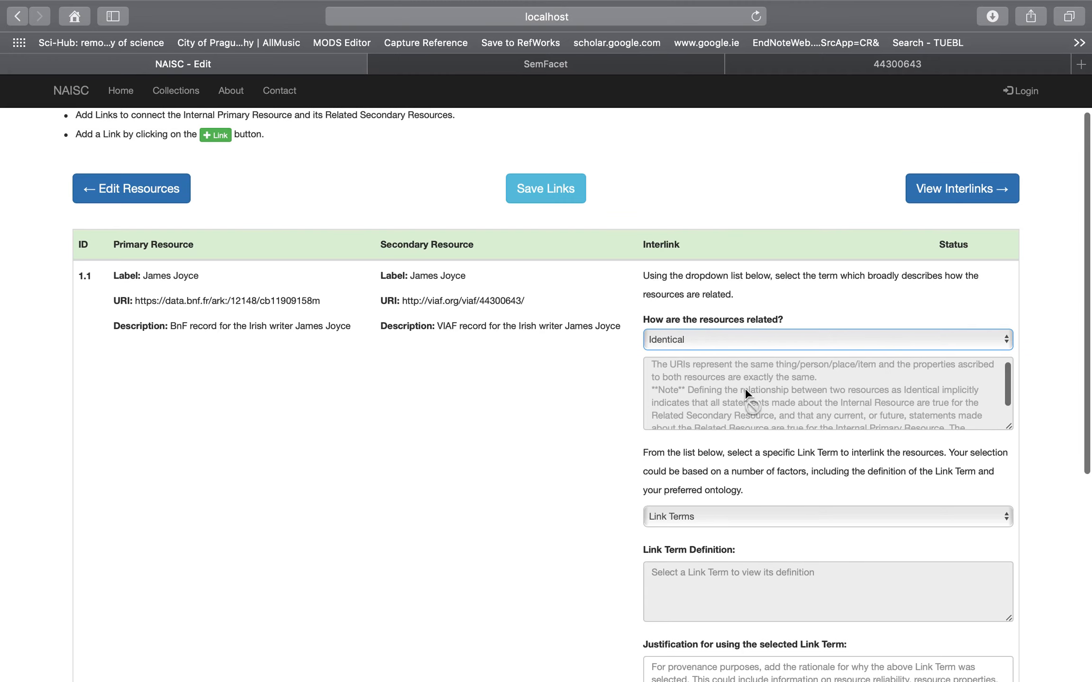
scroll(914, 414, down, 2)
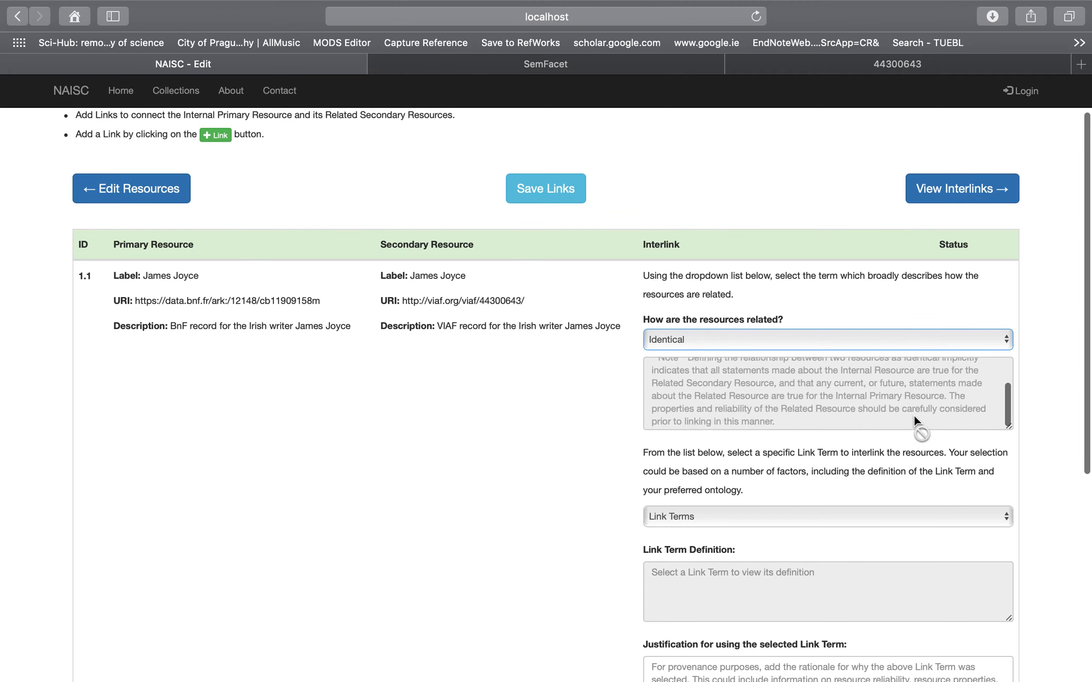
scroll(913, 415, up, 2)
scroll(914, 415, up, 1)
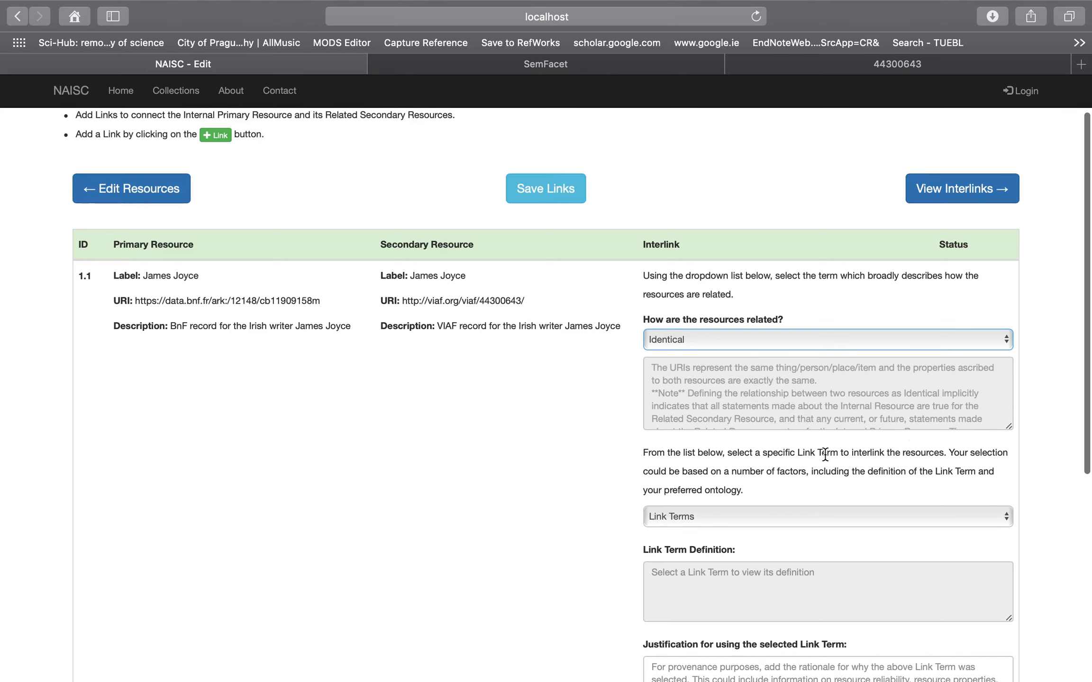
Step: Choose owl:sameAs as the link term for the James Joyce pair and review its definition
scroll(825, 454, down, 3)
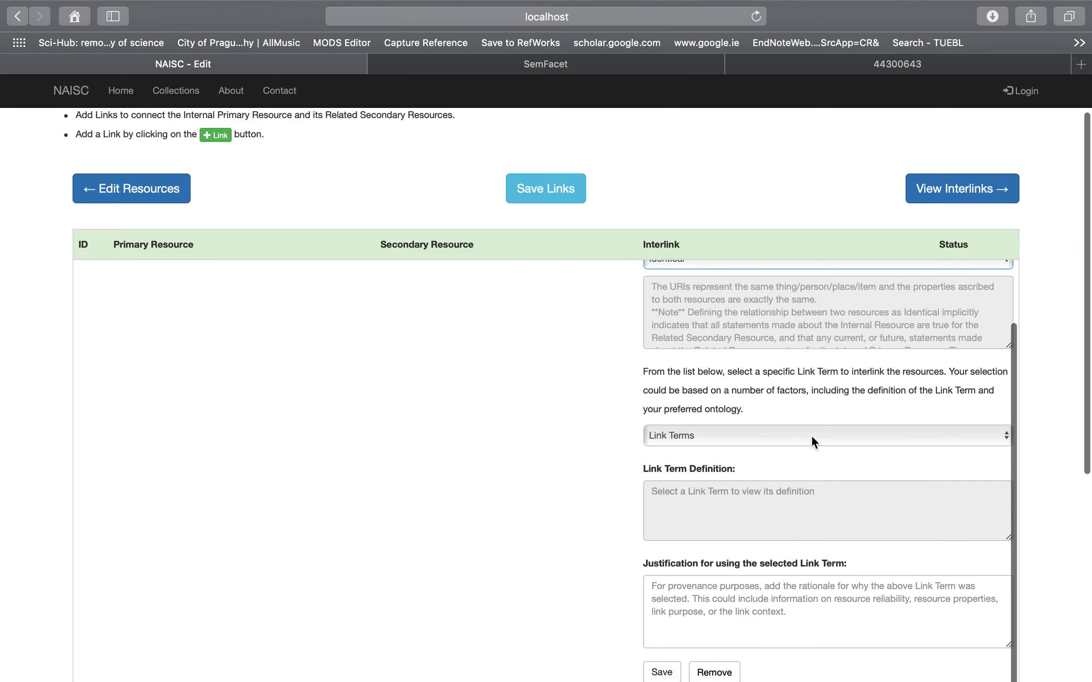
click(812, 437)
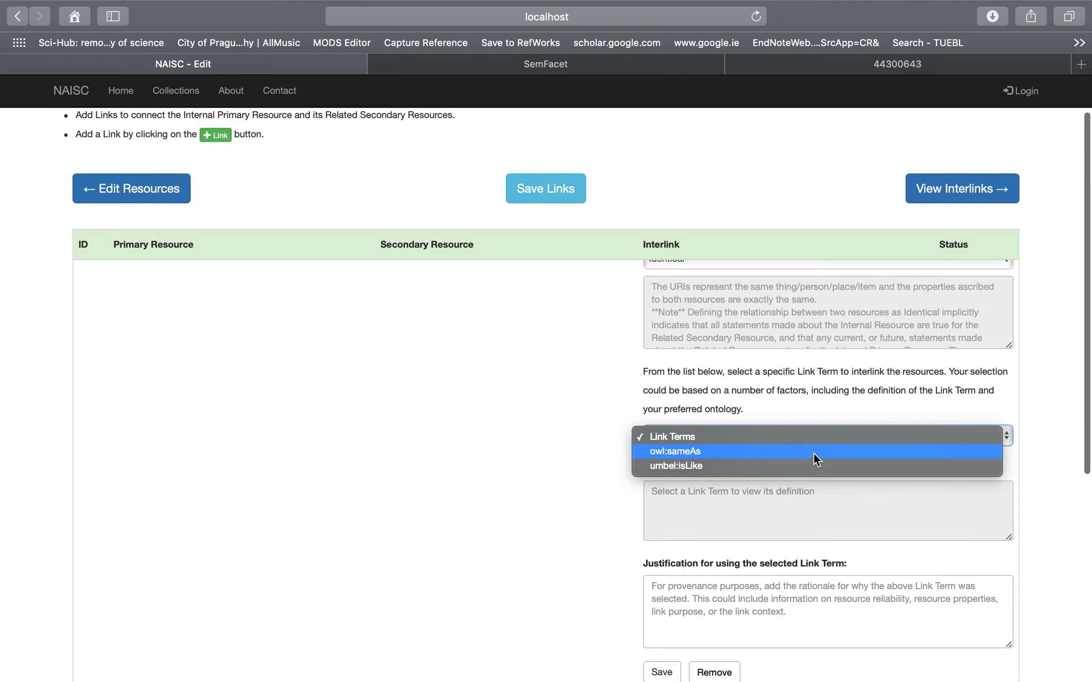
click(813, 454)
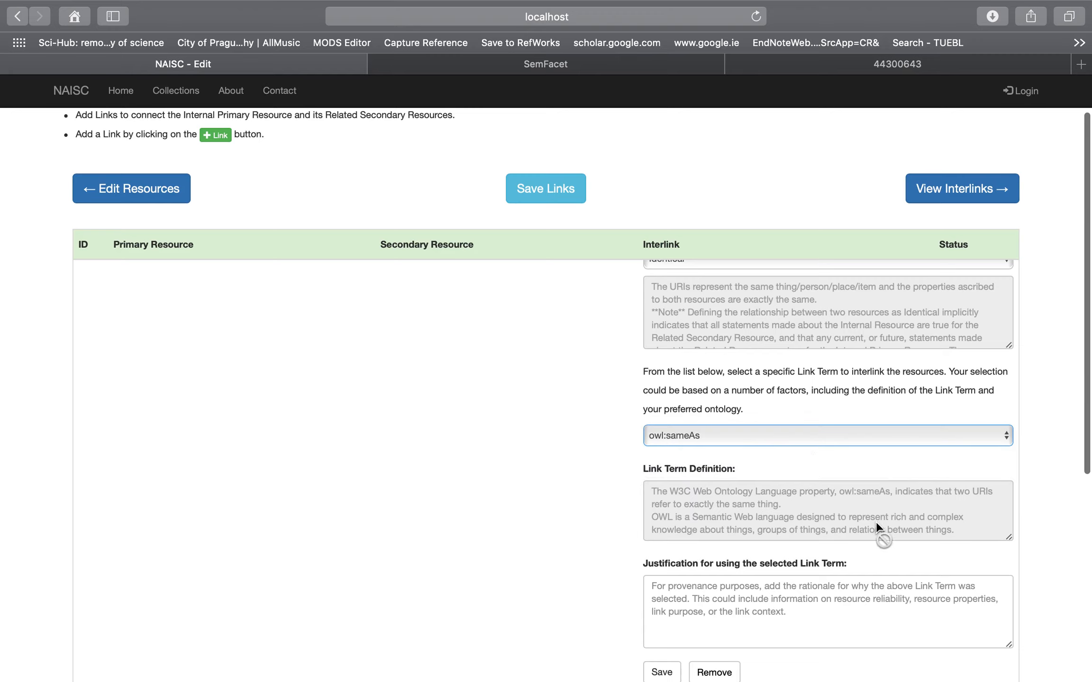
scroll(912, 527, down, 1)
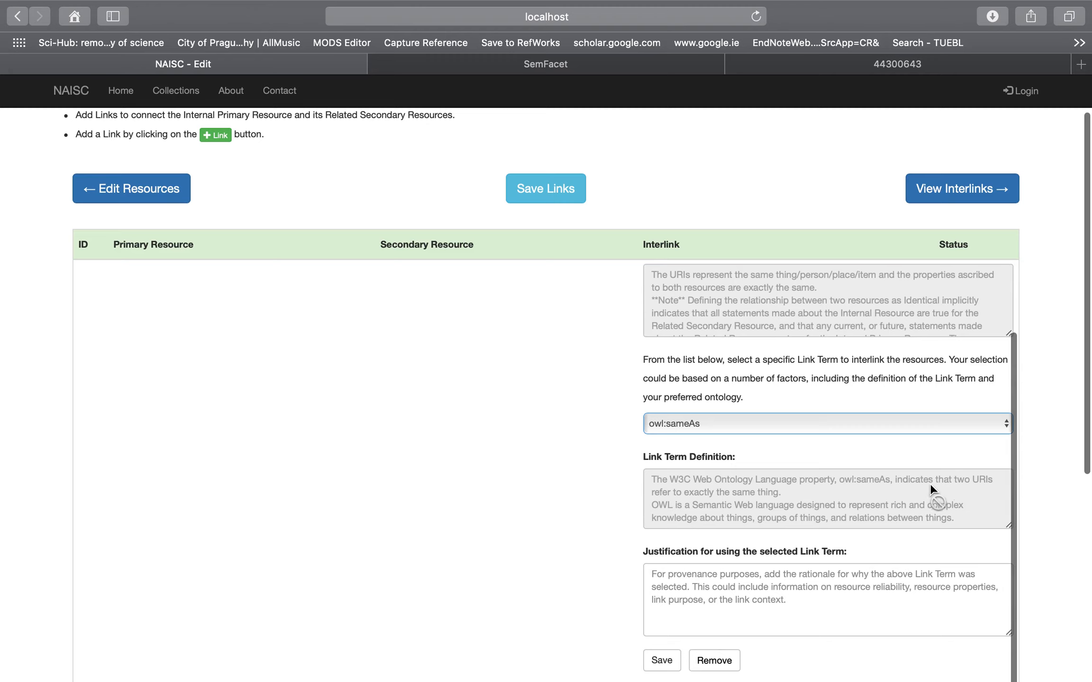
scroll(926, 624, down, 3)
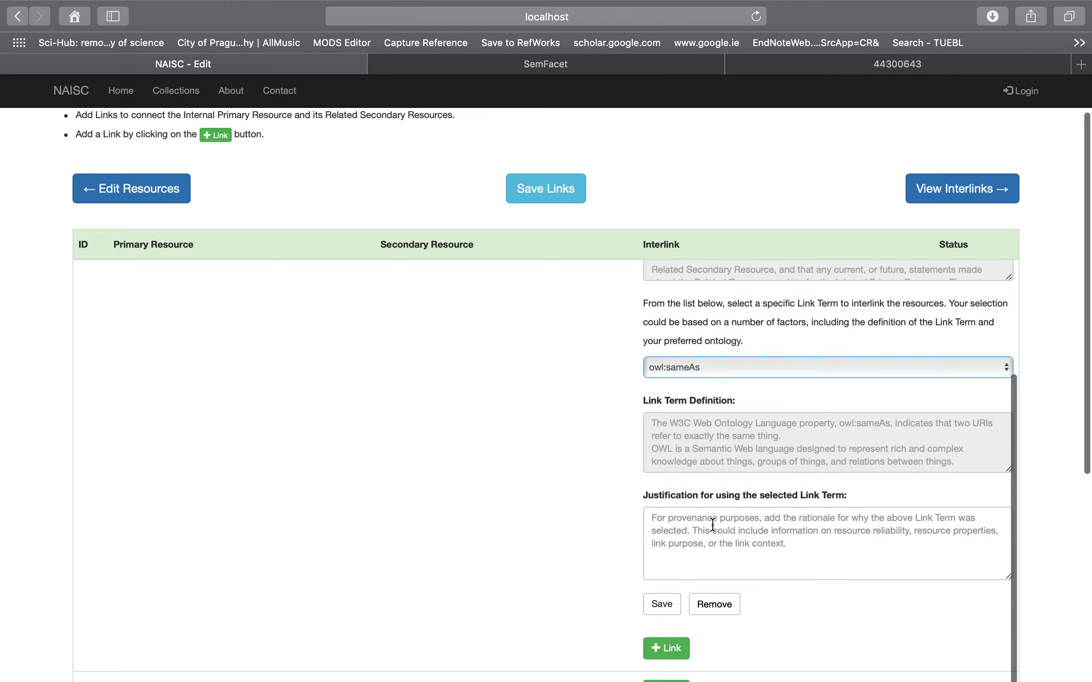
Step: Justify the link term with "Both are records for the person James Joyce" and save the link
click(677, 519)
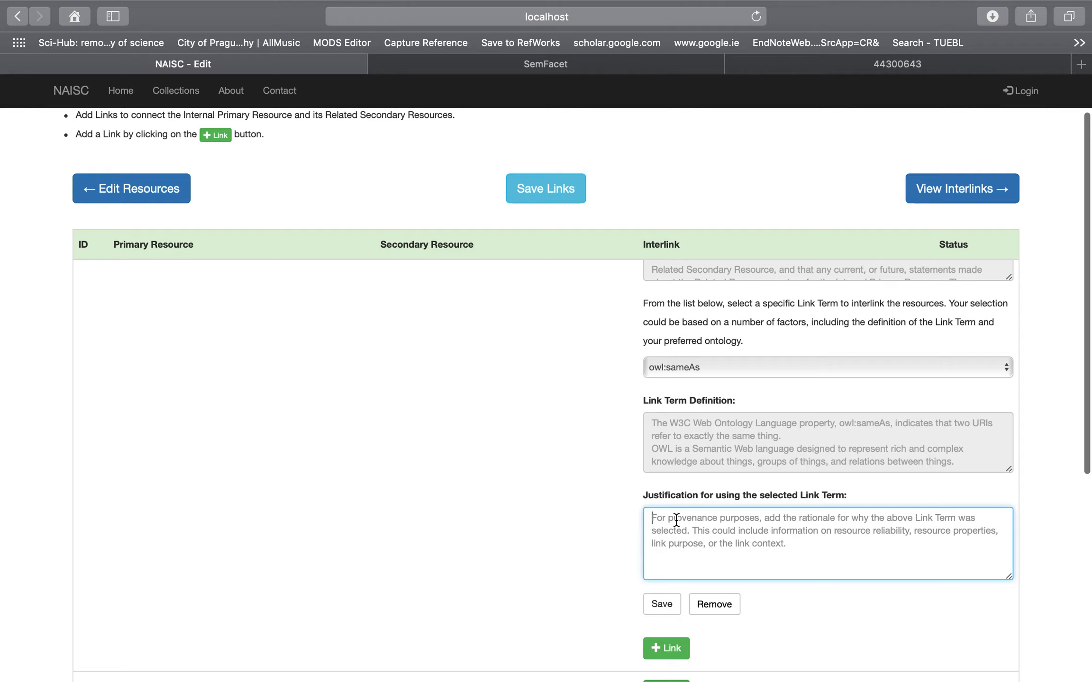
text(Both )
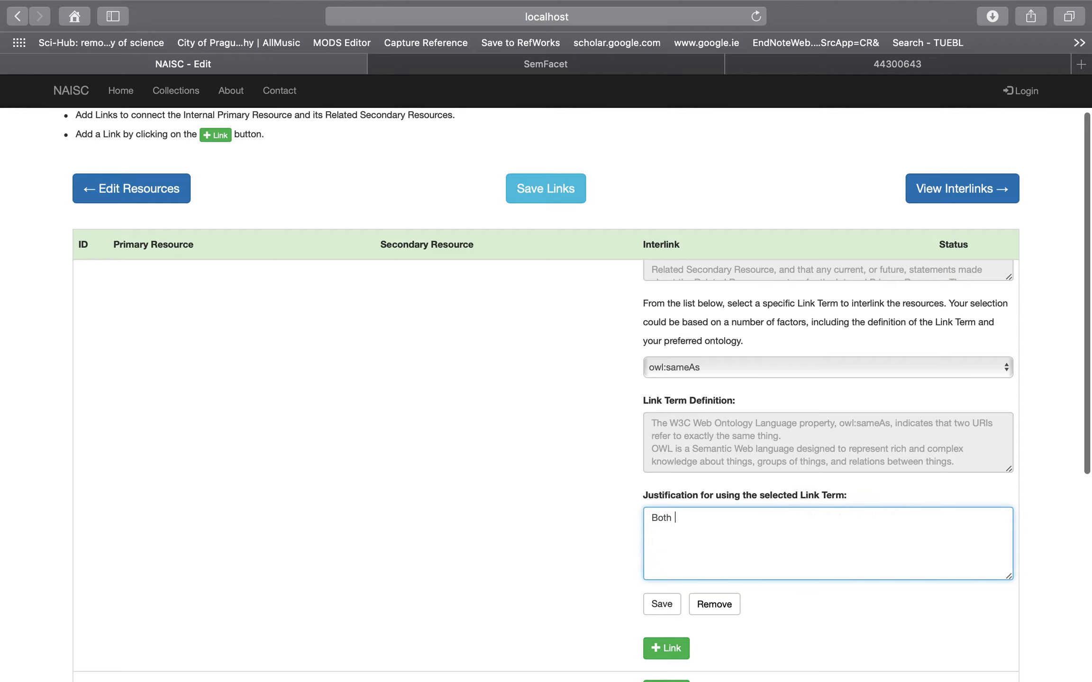
text(are records for the person James Joyce)
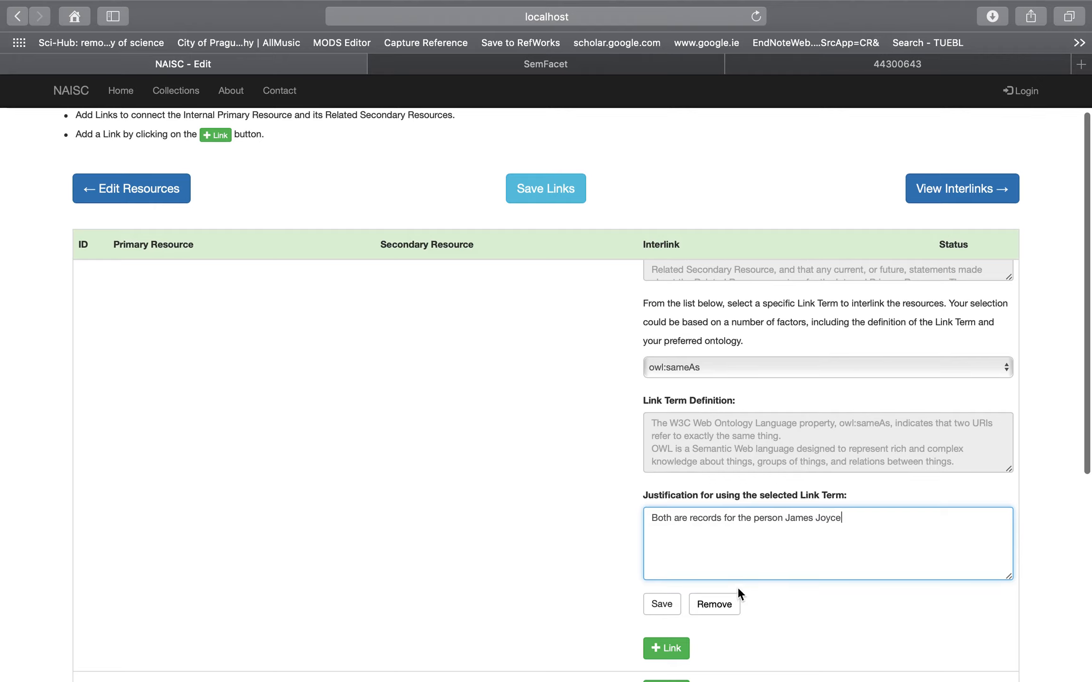
click(663, 605)
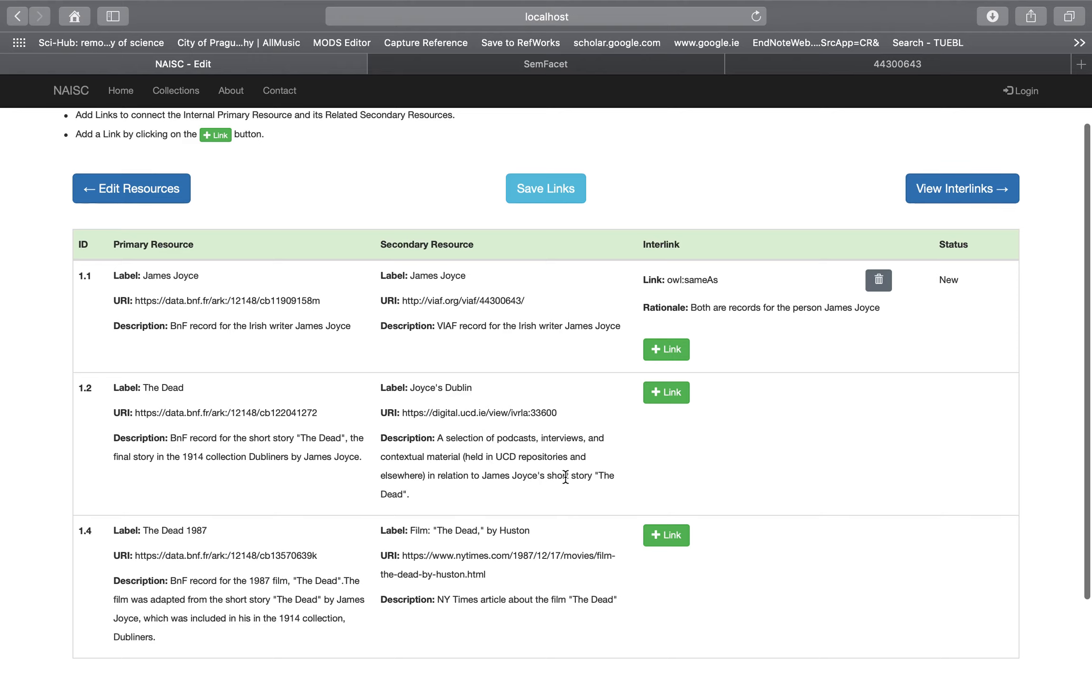
Step: Add a link between "The Dead" and "Joyce's Dublin" with the relationship Closely Related To
click(675, 400)
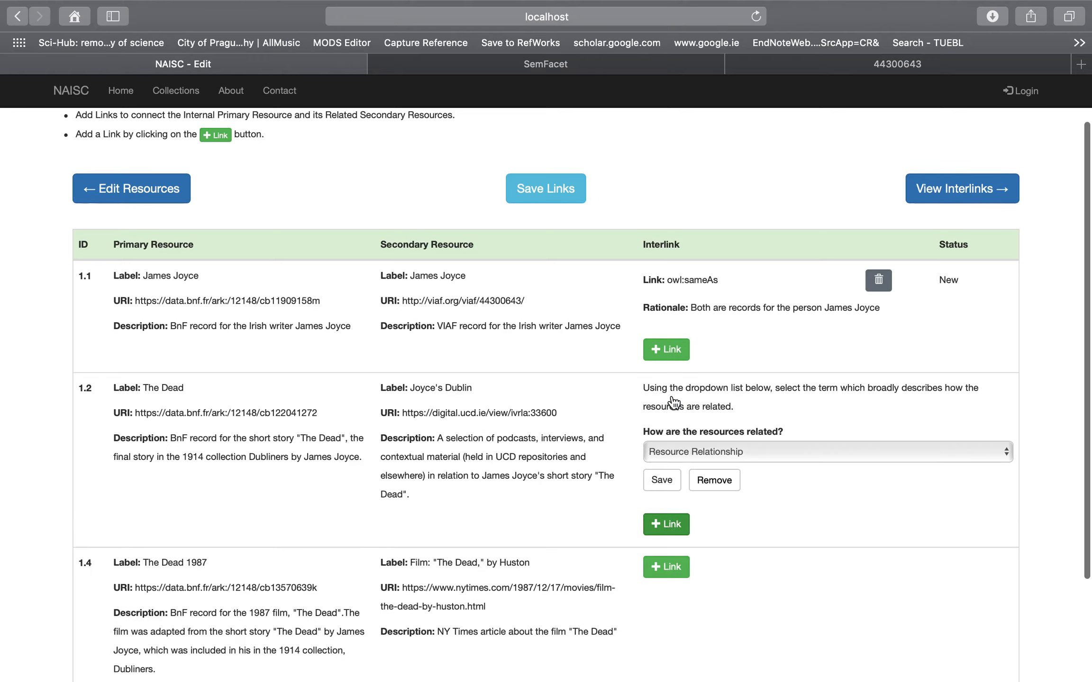
scroll(747, 417, down, 1)
click(744, 426)
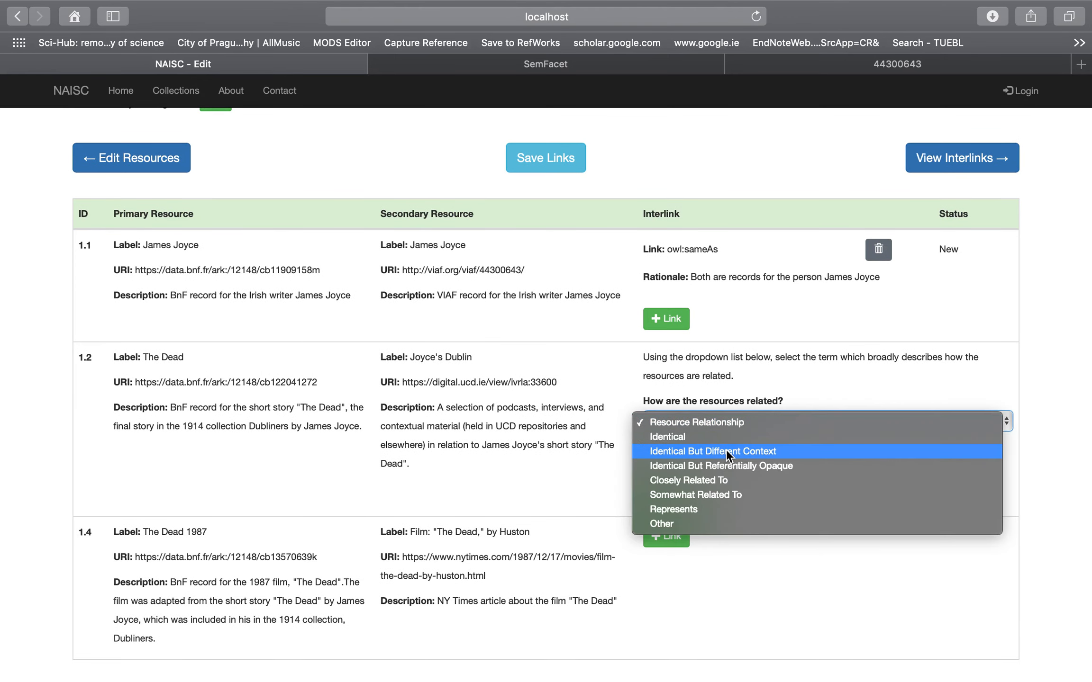
click(715, 481)
scroll(763, 429, down, 2)
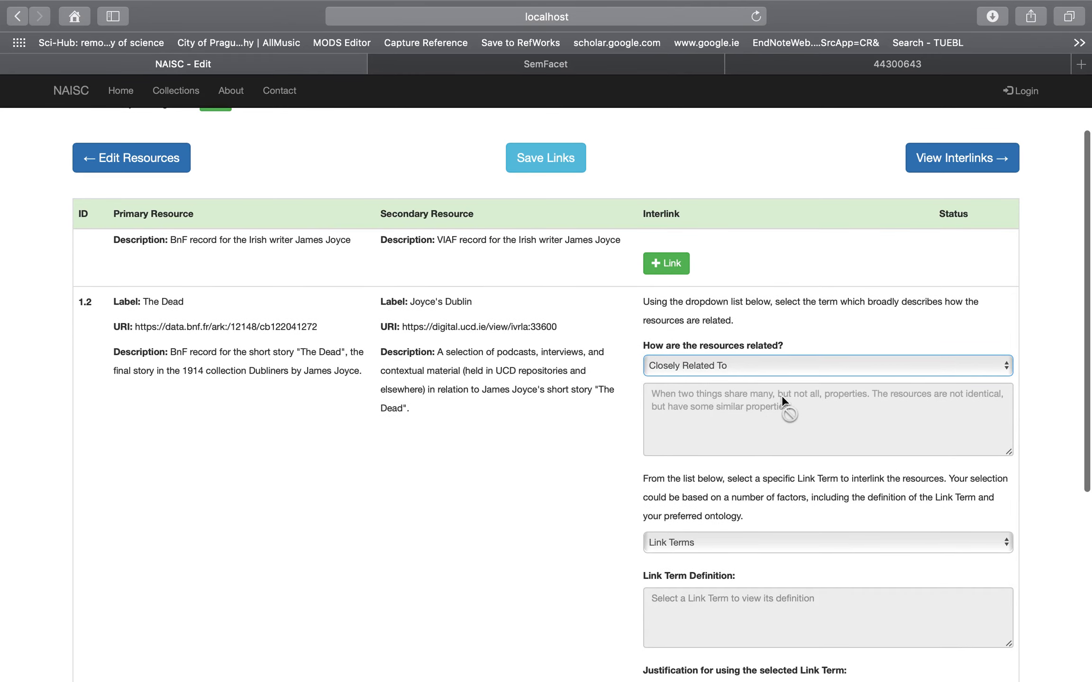
Step: Switch the relationship for "The Dead" and "Joyce's Dublin" to Somewhat Related To for comparison, and return it to Closely Related To
click(750, 365)
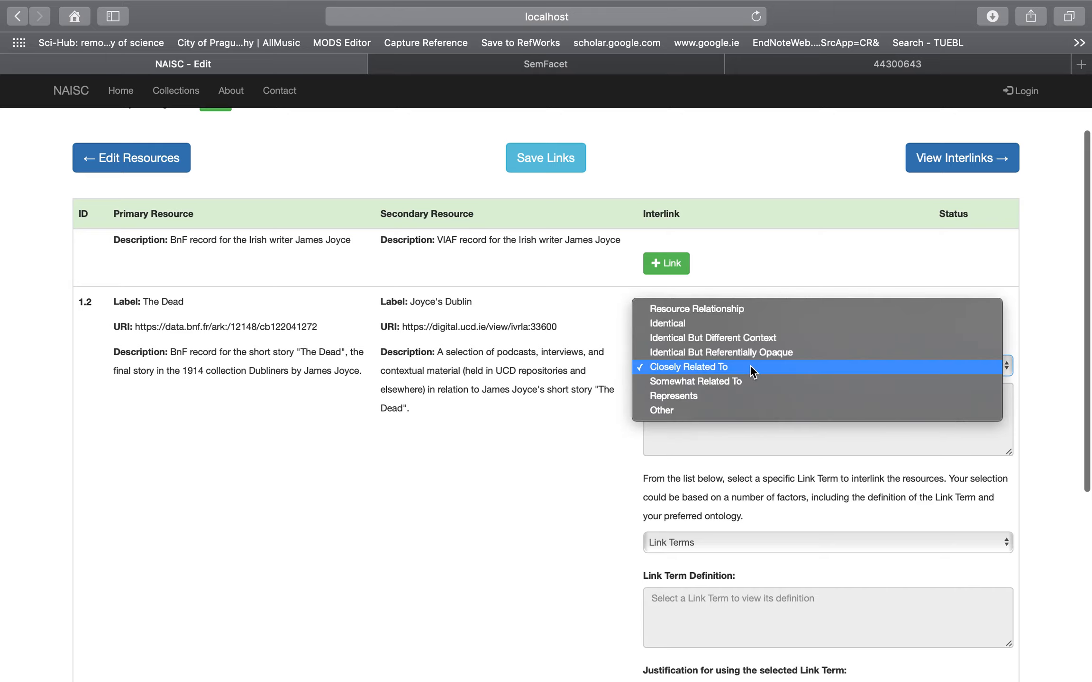
click(734, 383)
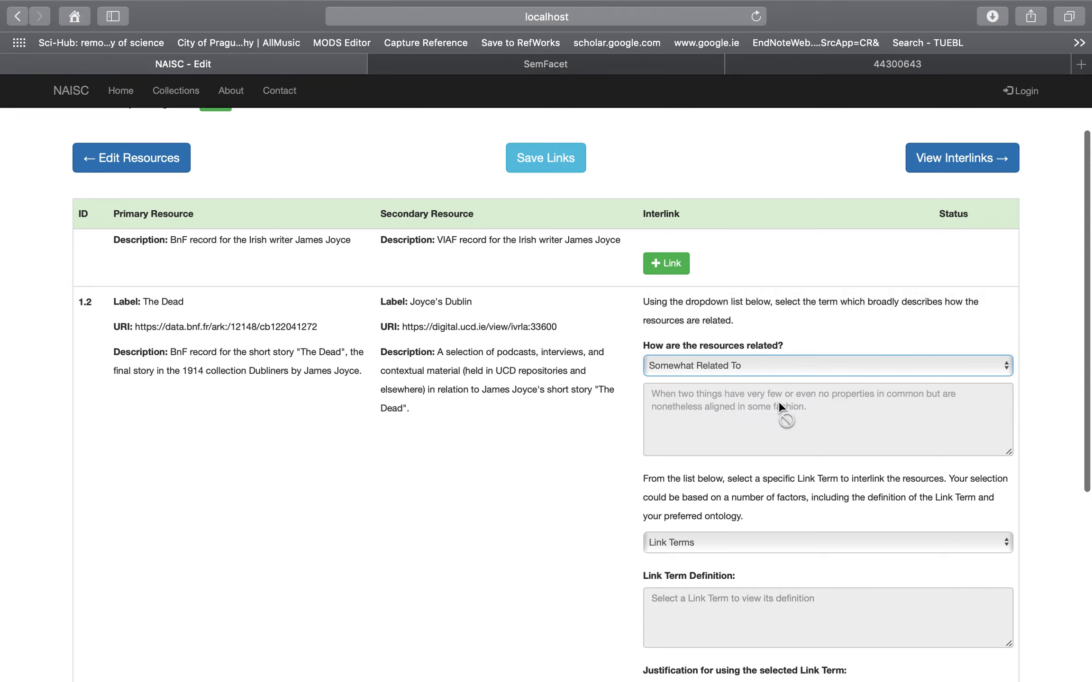
click(750, 365)
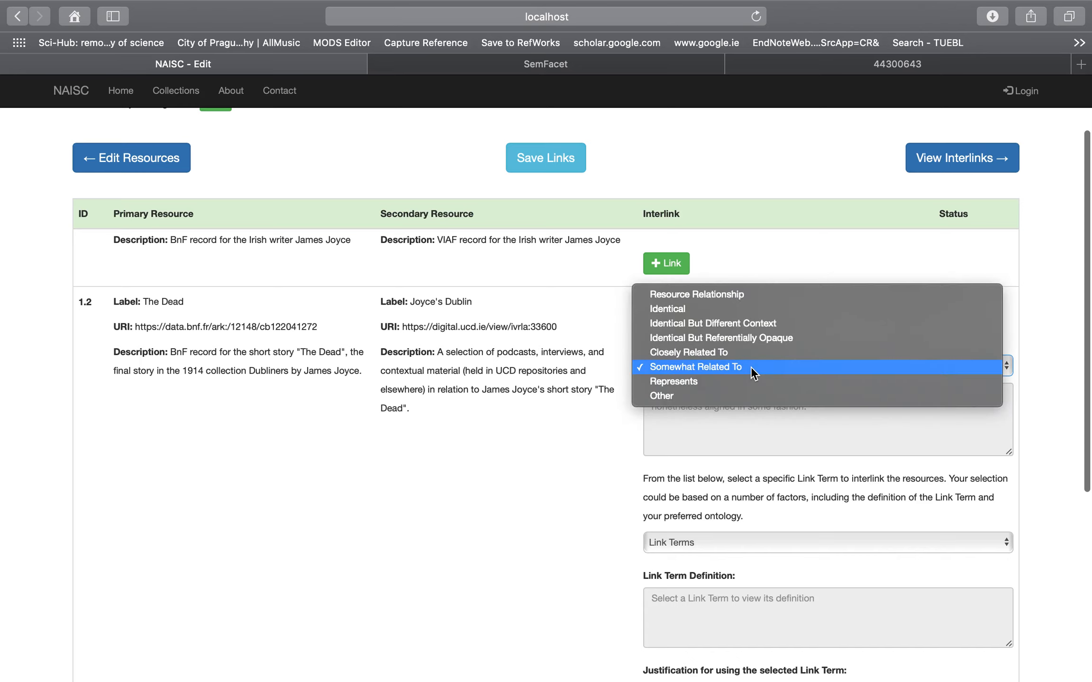
click(736, 355)
Step: Read the dcterms:relation definition for pair 1.2 and choose ov:similarTo as its link term instead
scroll(659, 452, down, 5)
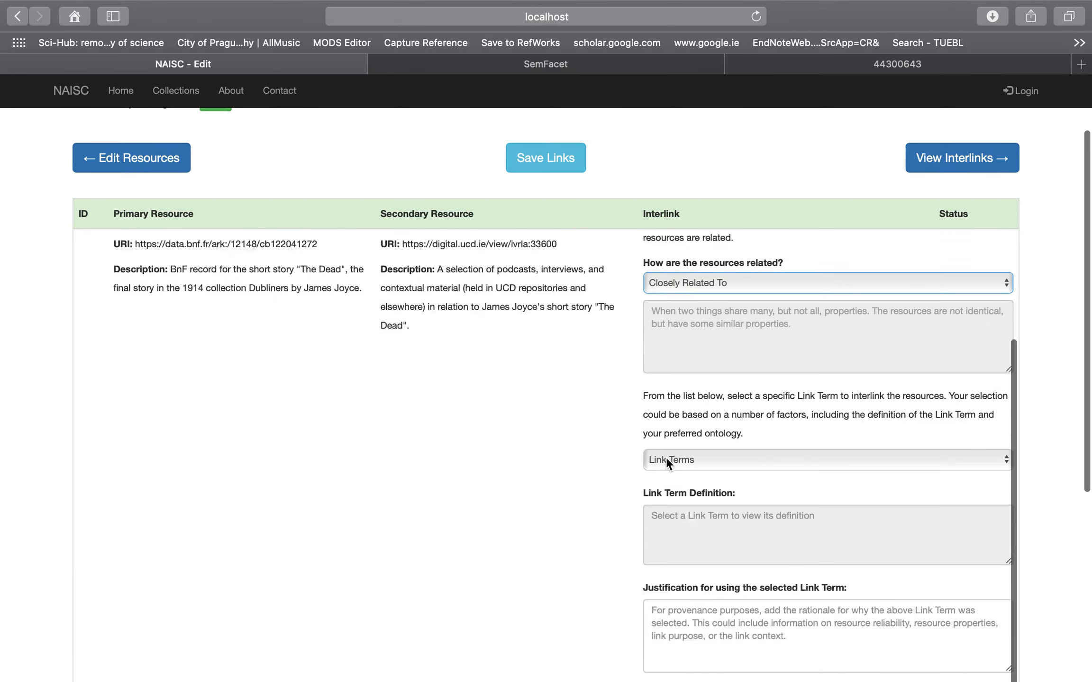
click(684, 424)
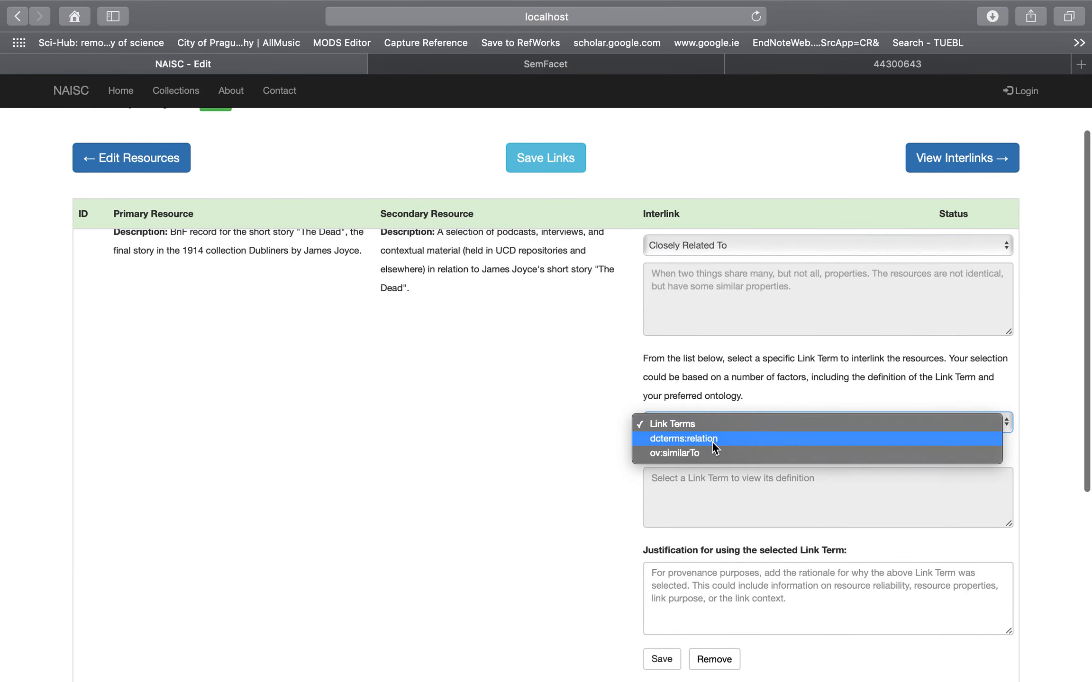
click(711, 441)
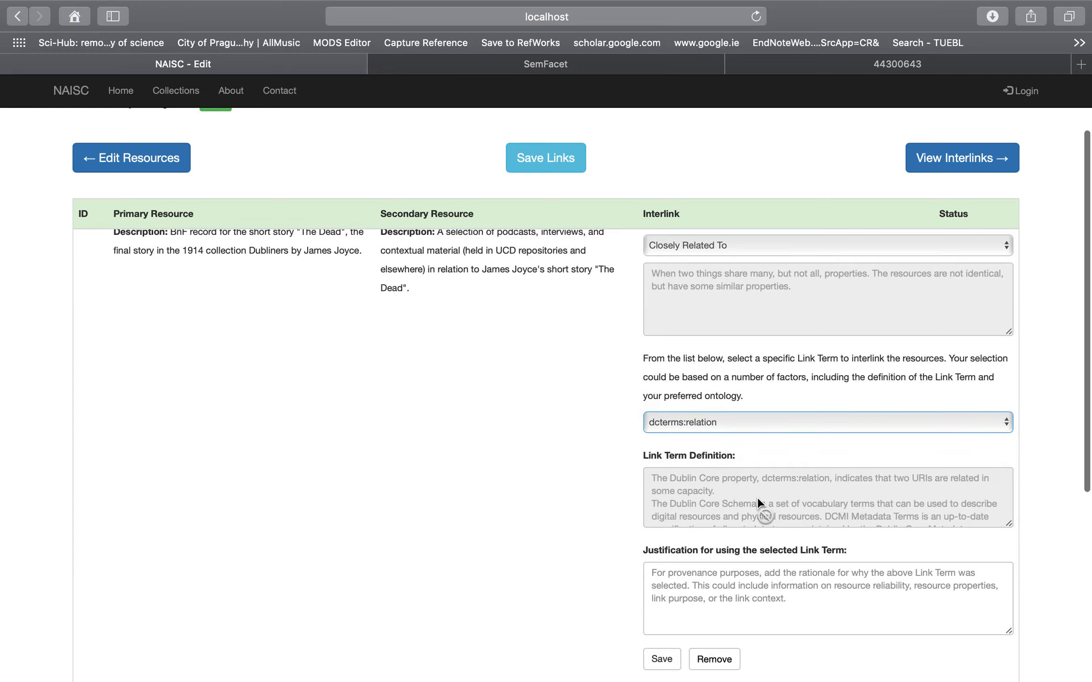
scroll(758, 497, down, 3)
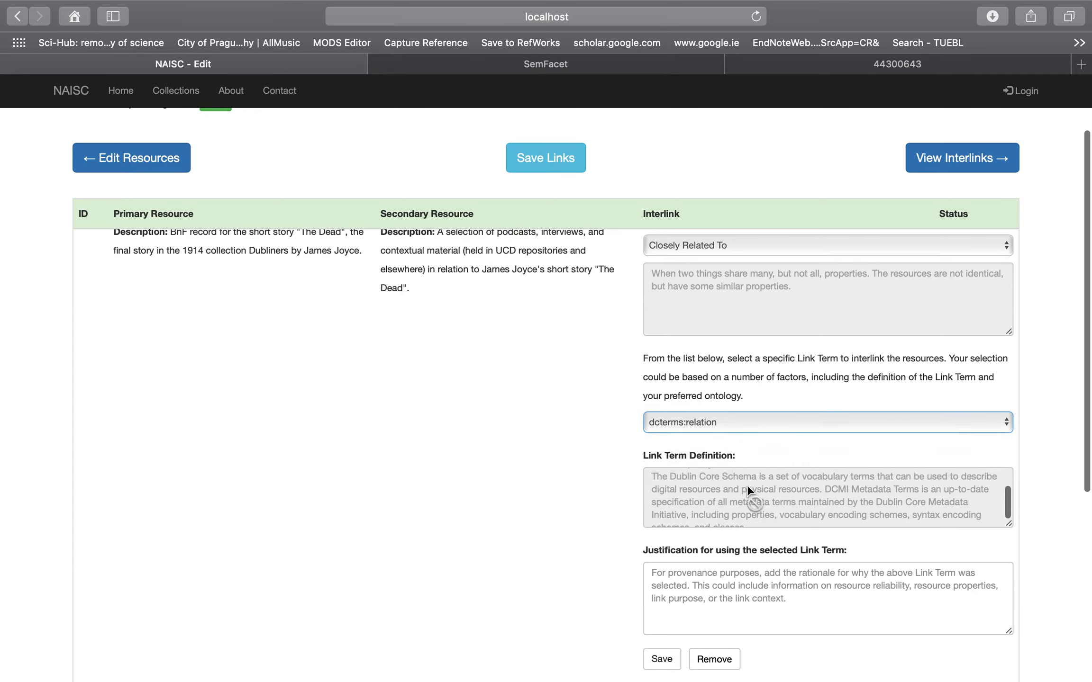
click(727, 427)
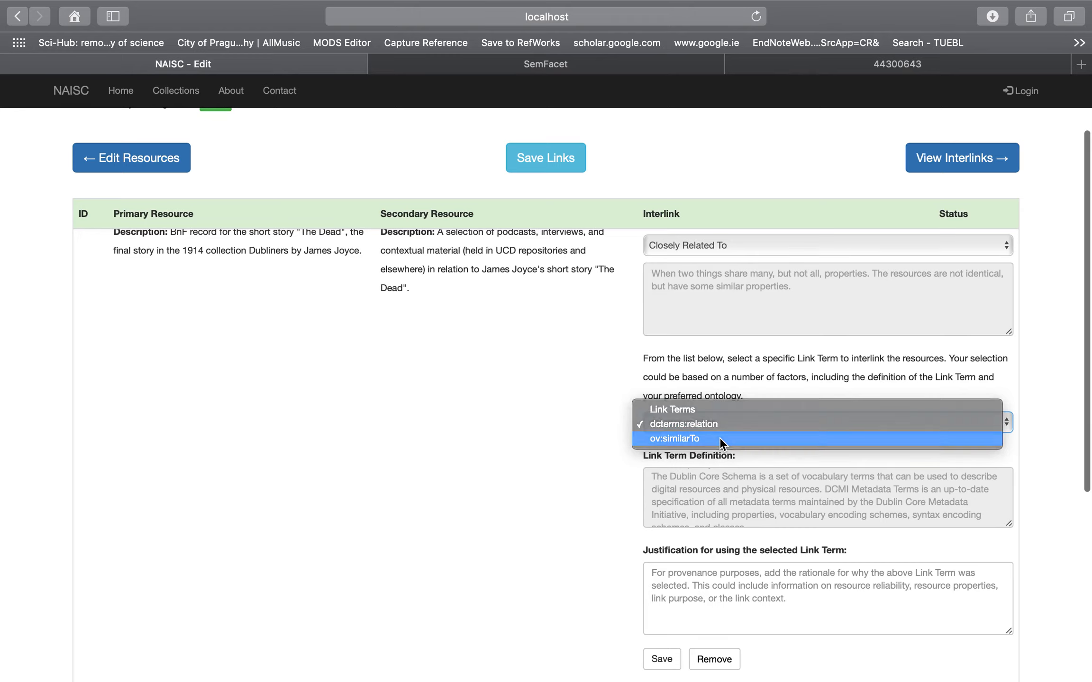
click(719, 440)
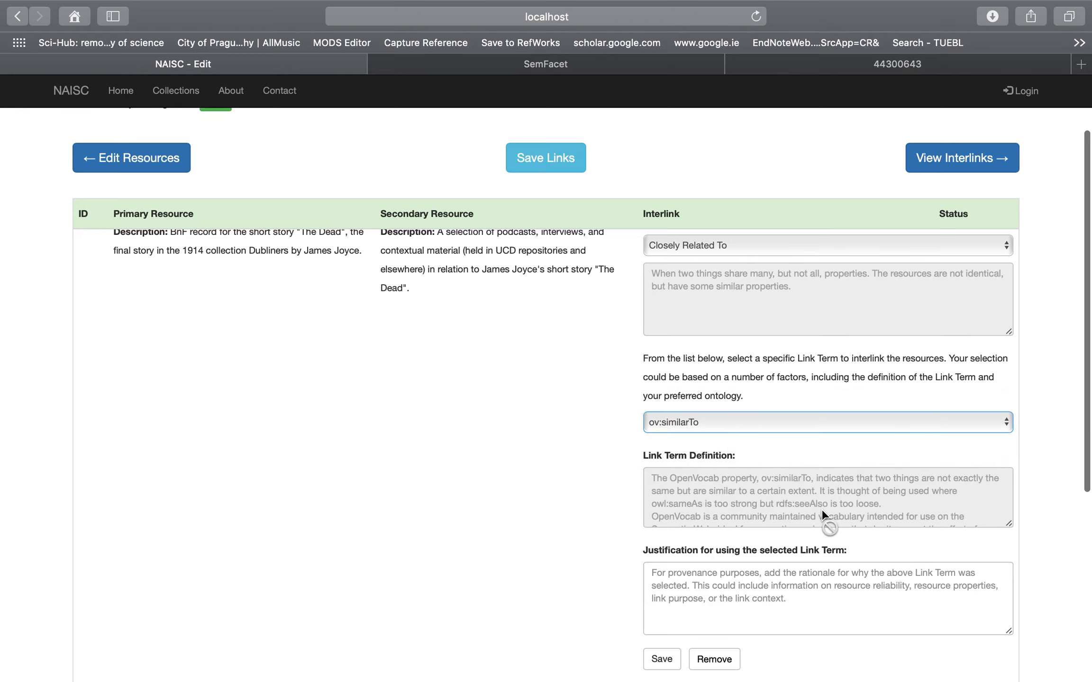
Step: Justify the ov:similarTo link term with "Both are resources related to the short story 'The Dead'" and save the link
scroll(612, 451, down, 3)
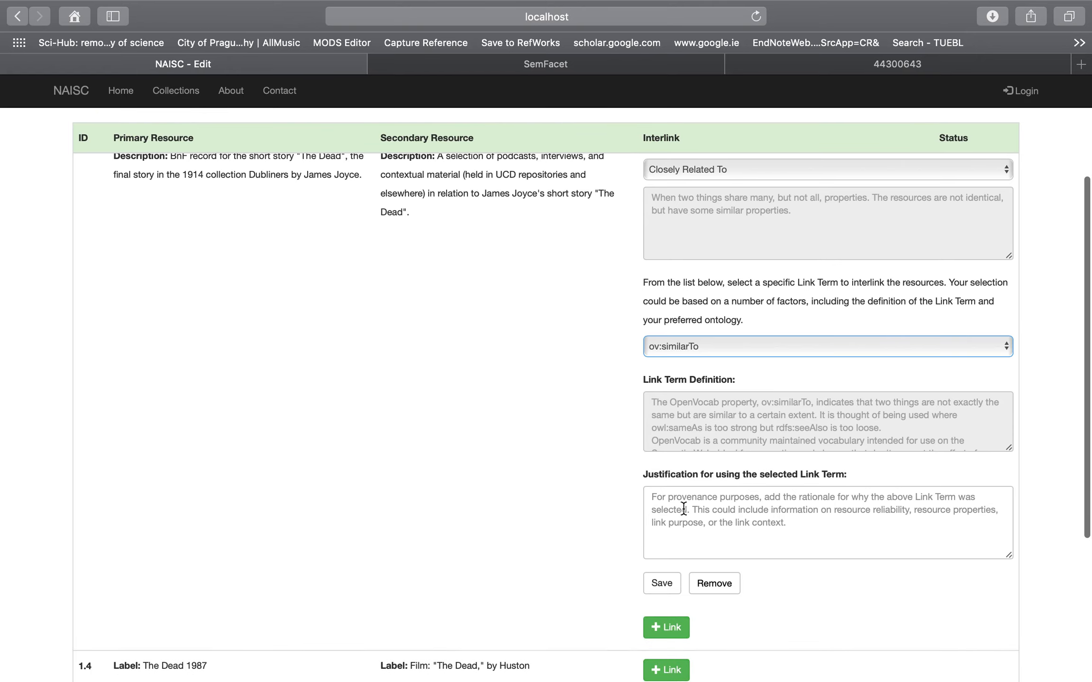
click(683, 509)
text(Both ar)
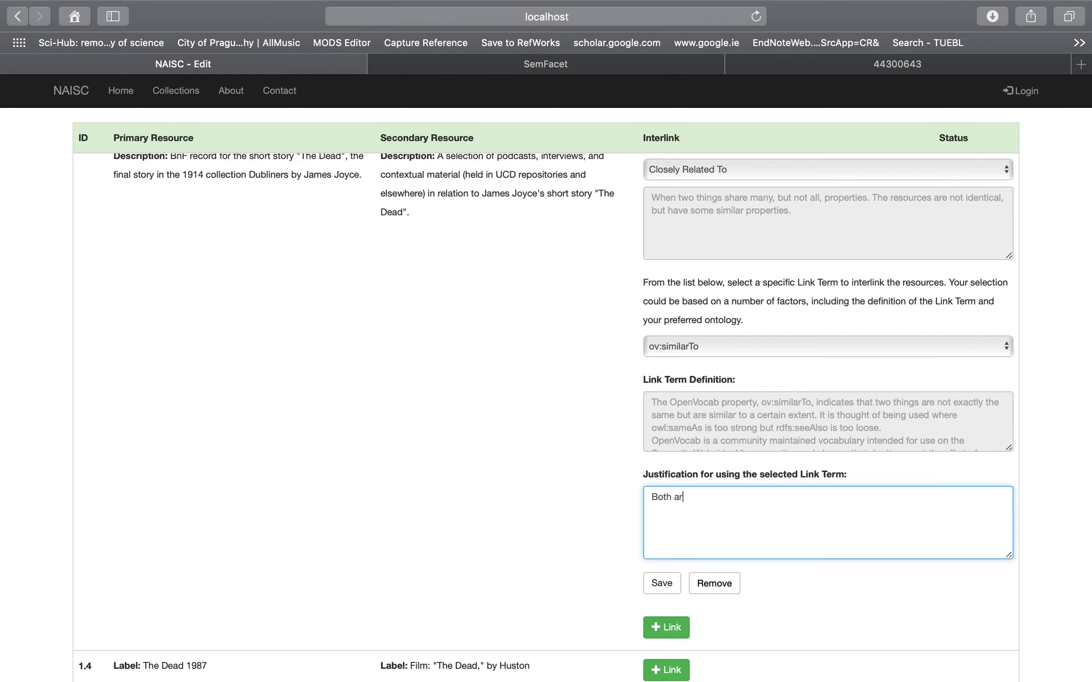
text(e resources related to the sh)
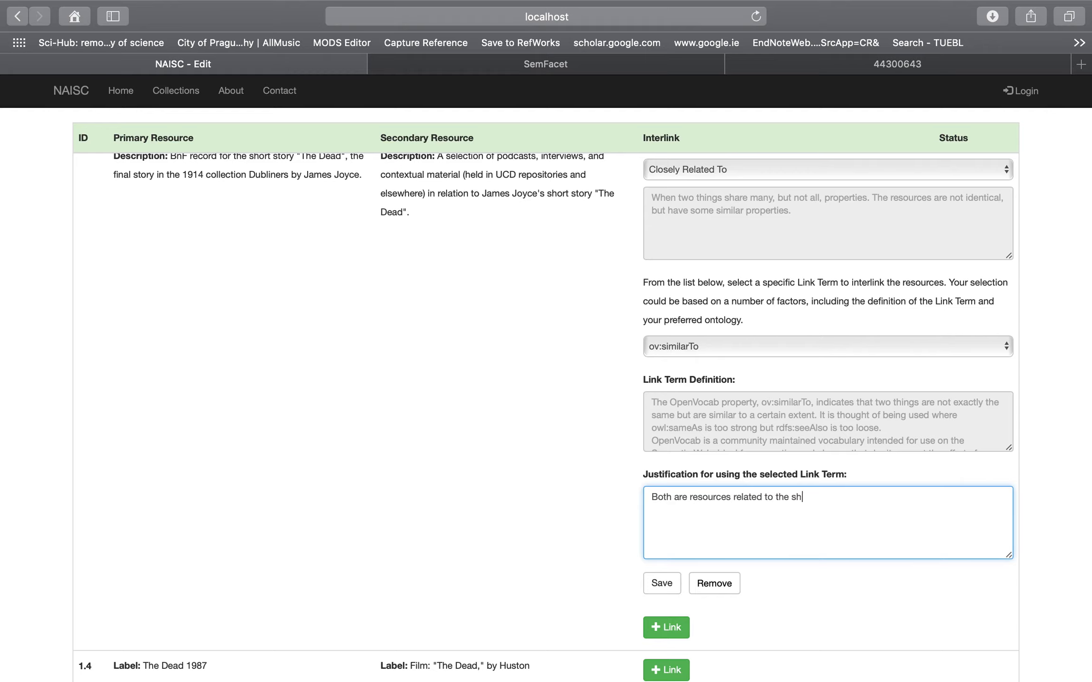
text(ort story 'The Dead')
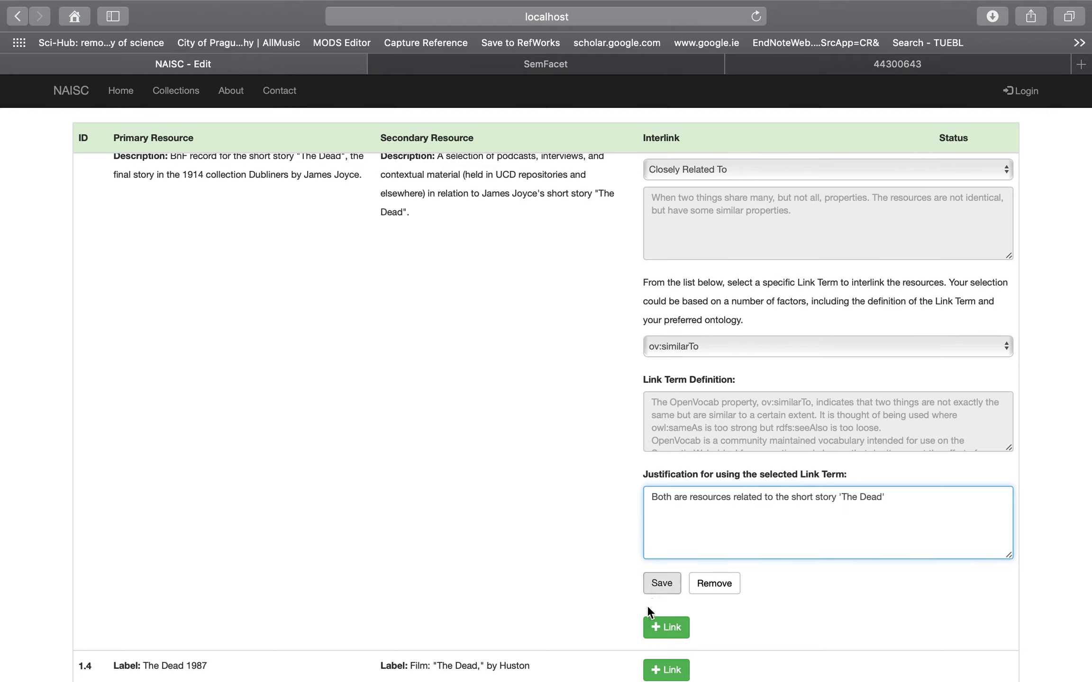
click(672, 585)
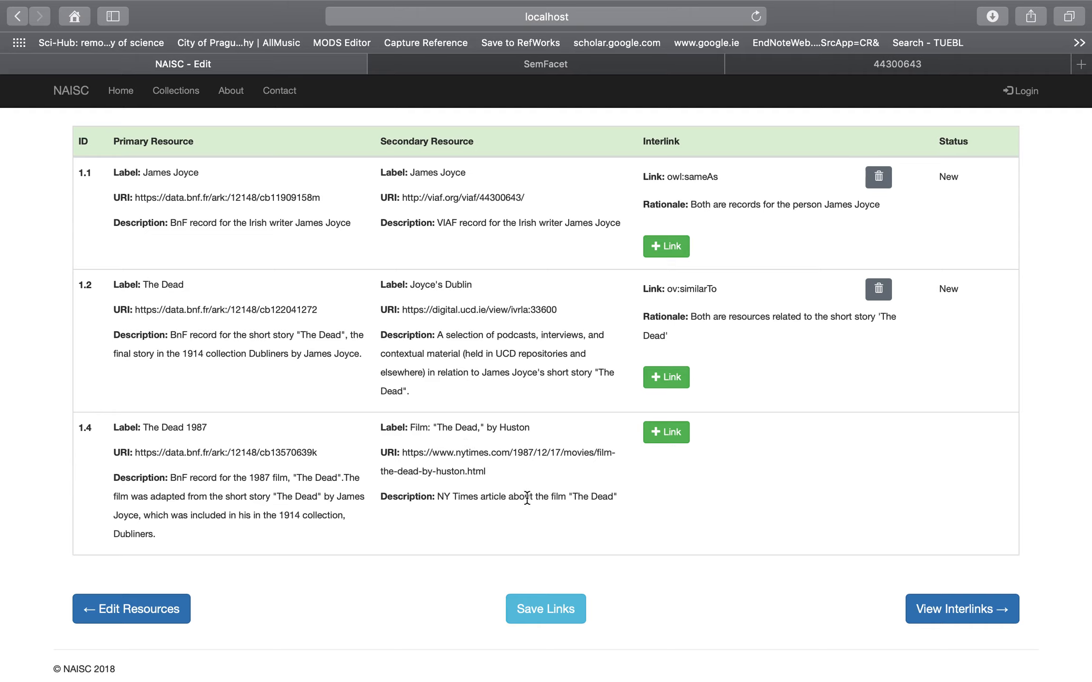
Step: Add a link between "The Dead 1987" and the NY Times film article with the relationship Closely Related To
click(676, 435)
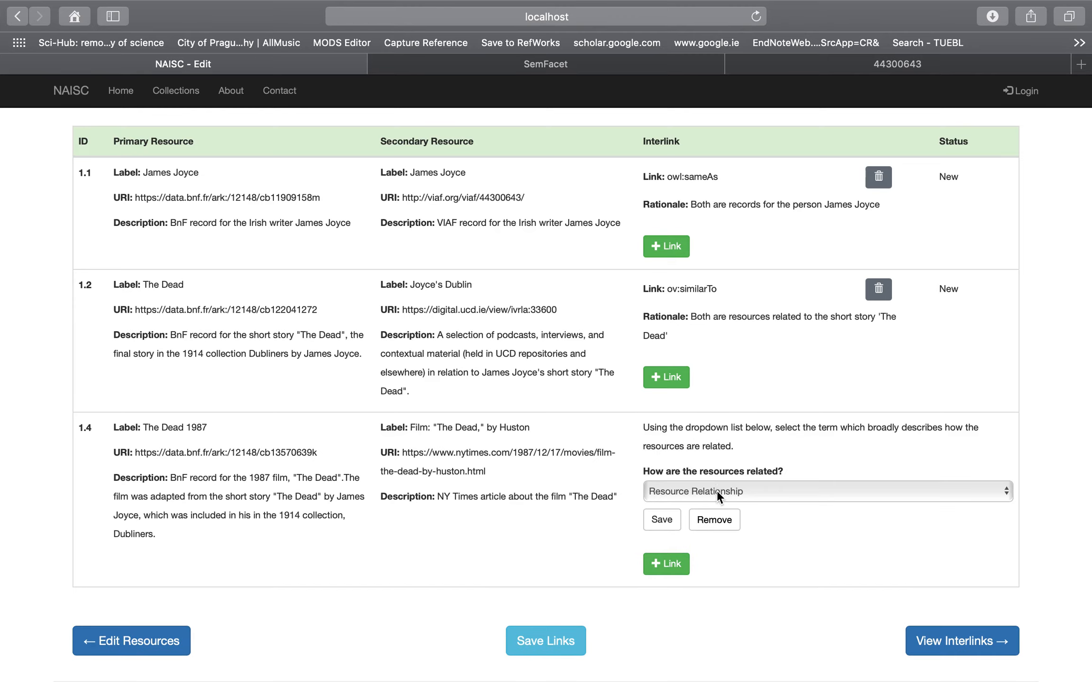
click(720, 494)
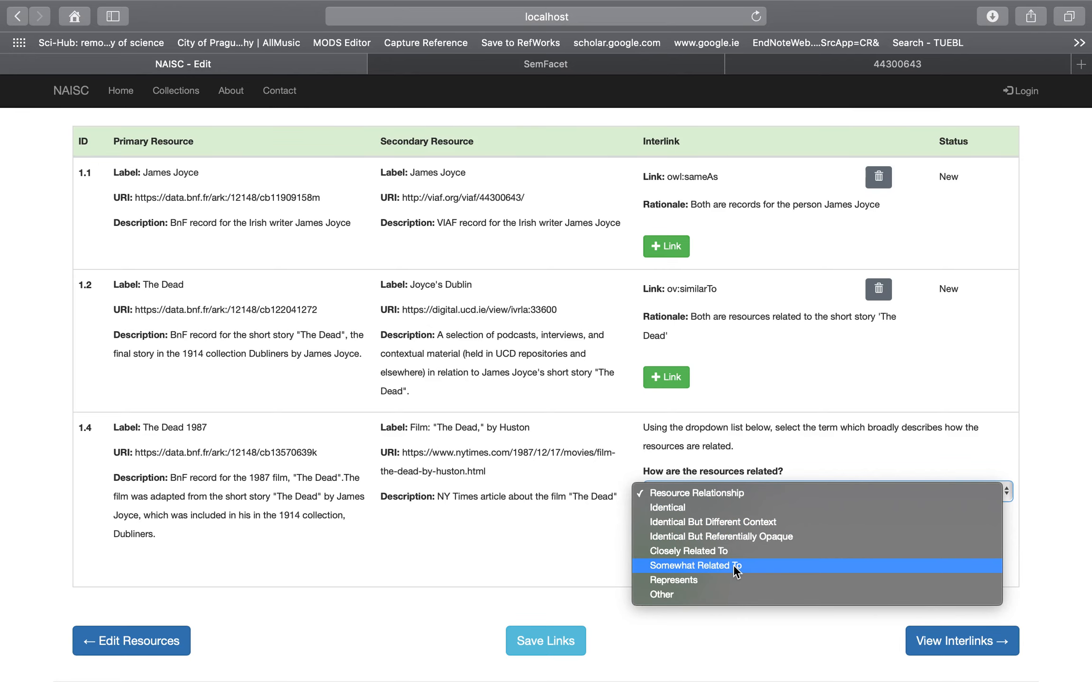
click(727, 552)
scroll(719, 467, down, 5)
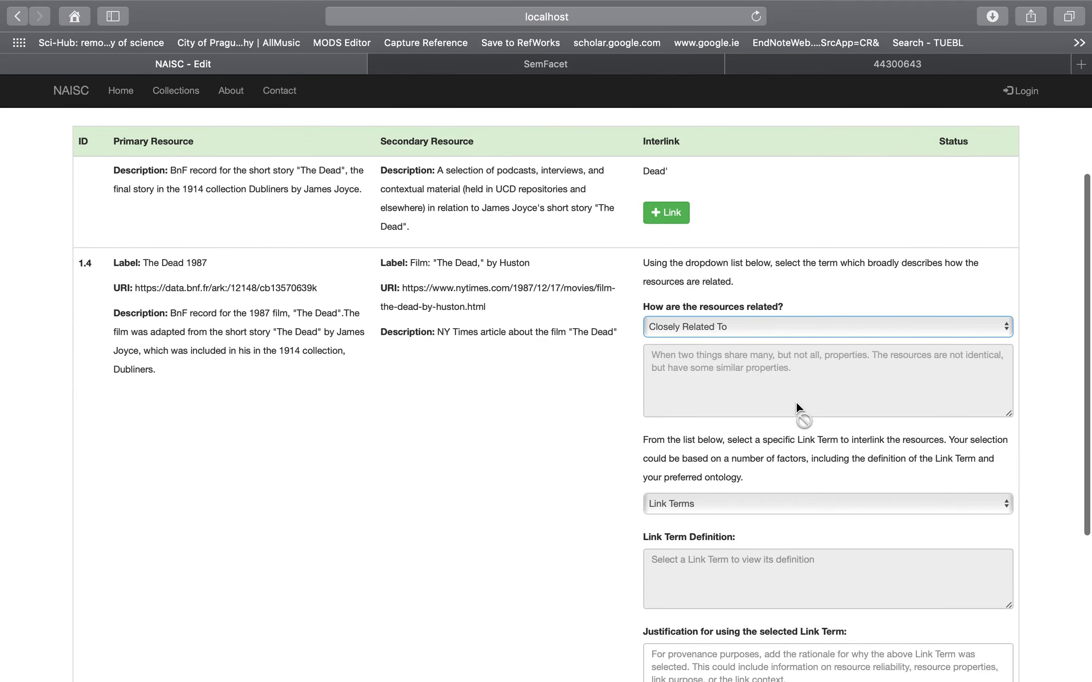
scroll(802, 470, down, 1)
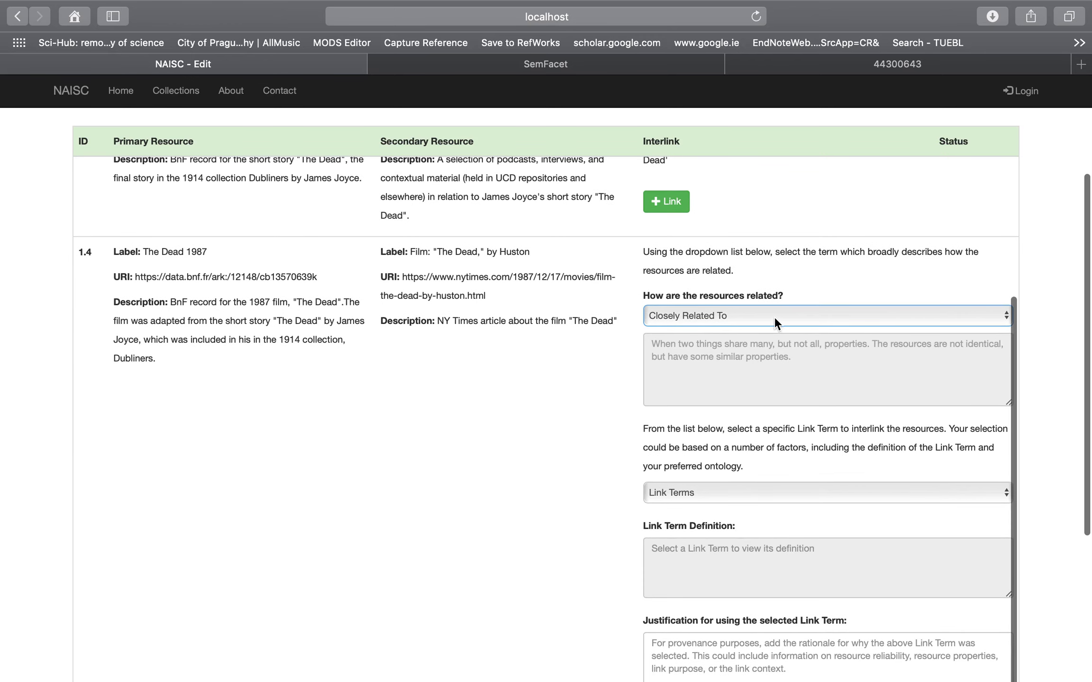
Step: Compare pair 1.4's relationship with the Somewhat Related To definition, and return it to Closely Related To
click(775, 317)
click(757, 333)
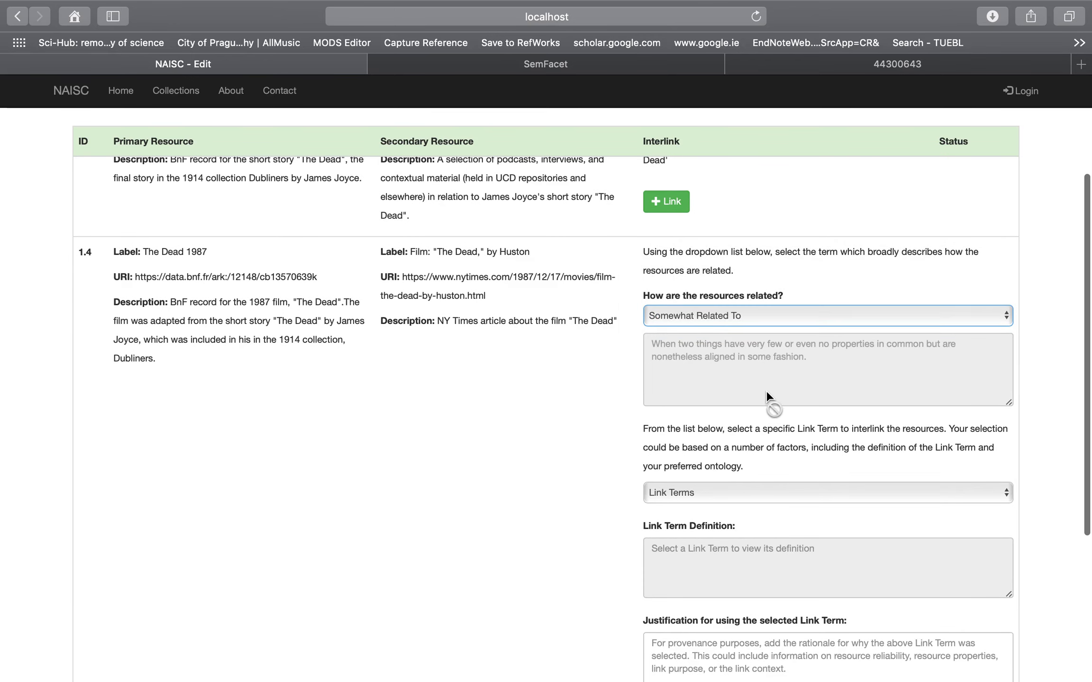
click(733, 314)
click(723, 306)
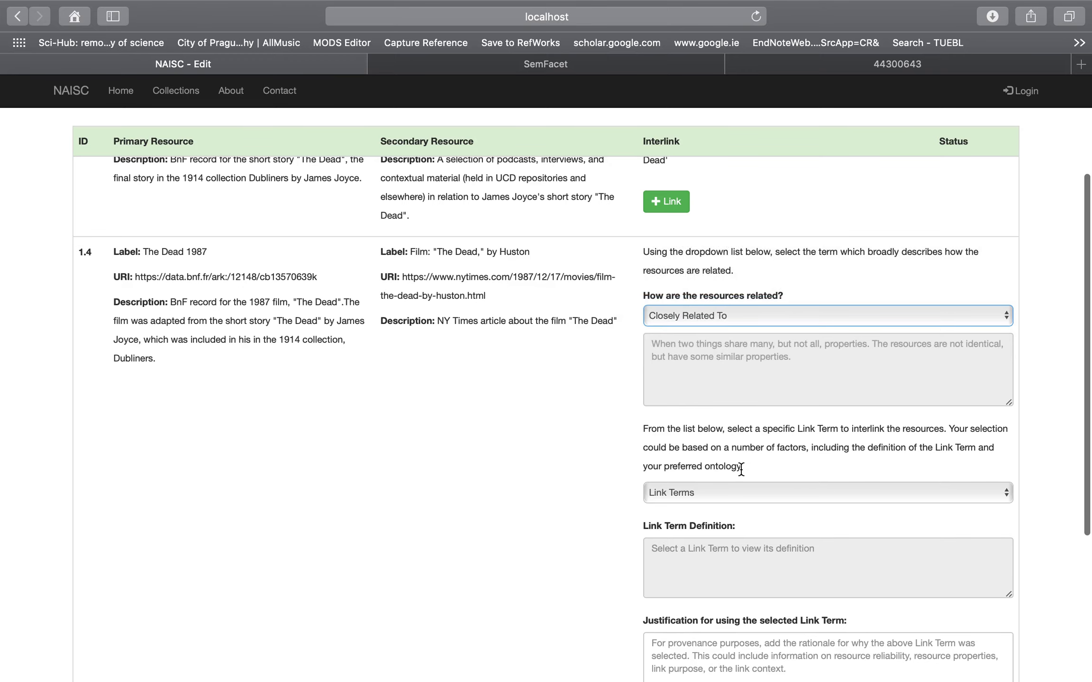
Step: Choose dcterms:relation as the link term for the "The Dead 1987" pair
scroll(739, 469, down, 3)
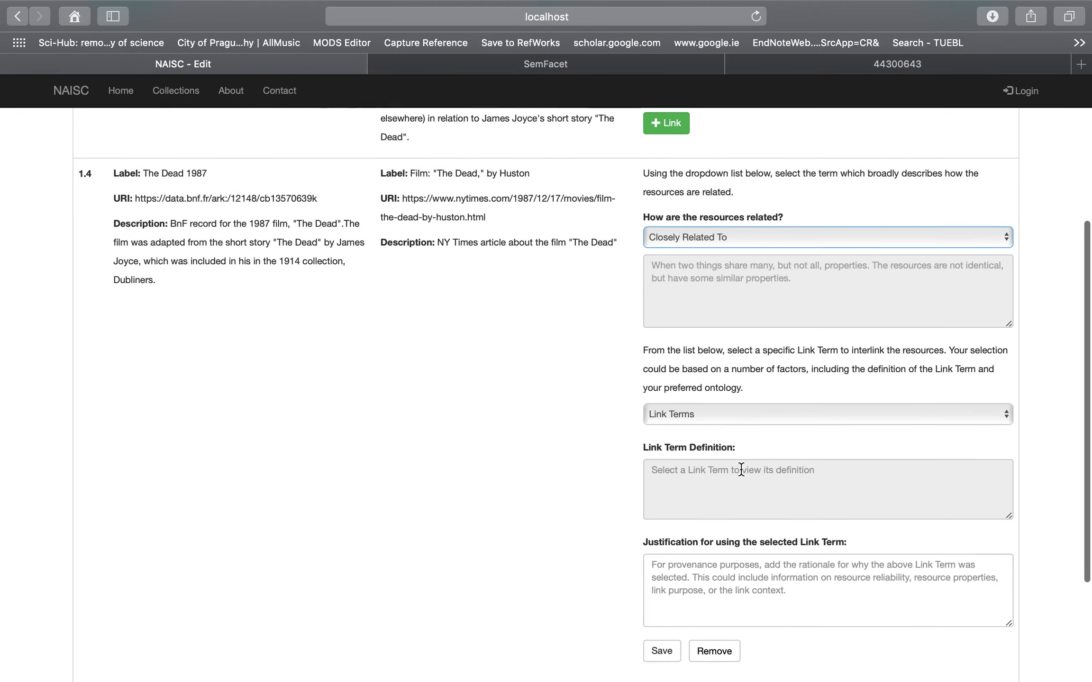
click(702, 414)
click(701, 431)
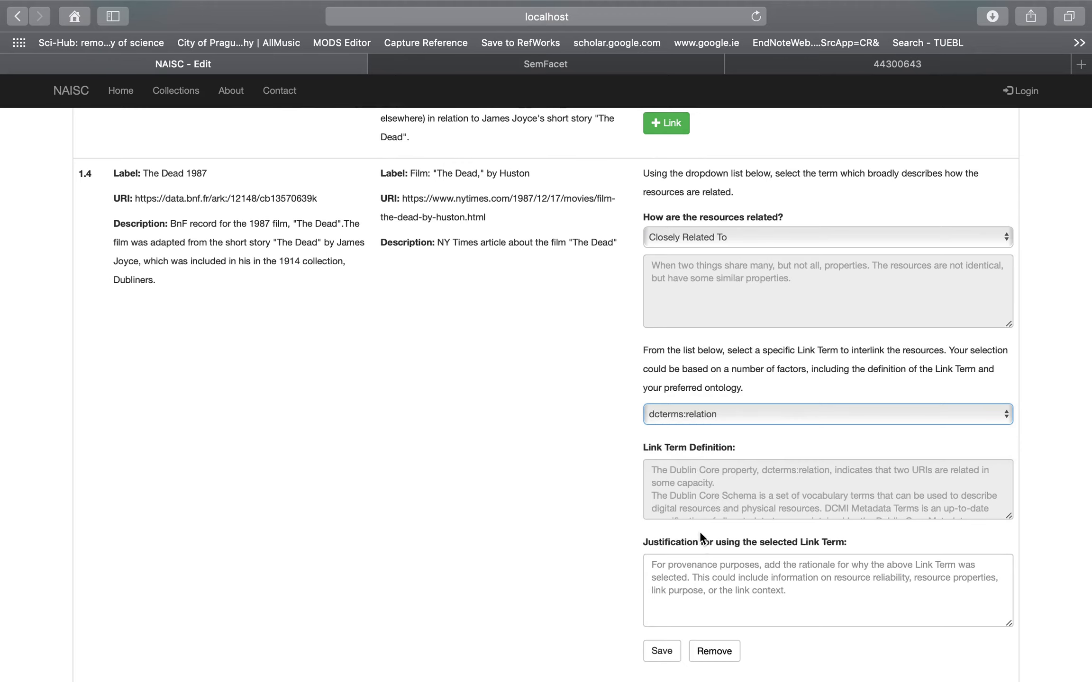
Step: Justify the dcterms:relation link term with "The article is related to/about the film." and save the link
click(688, 577)
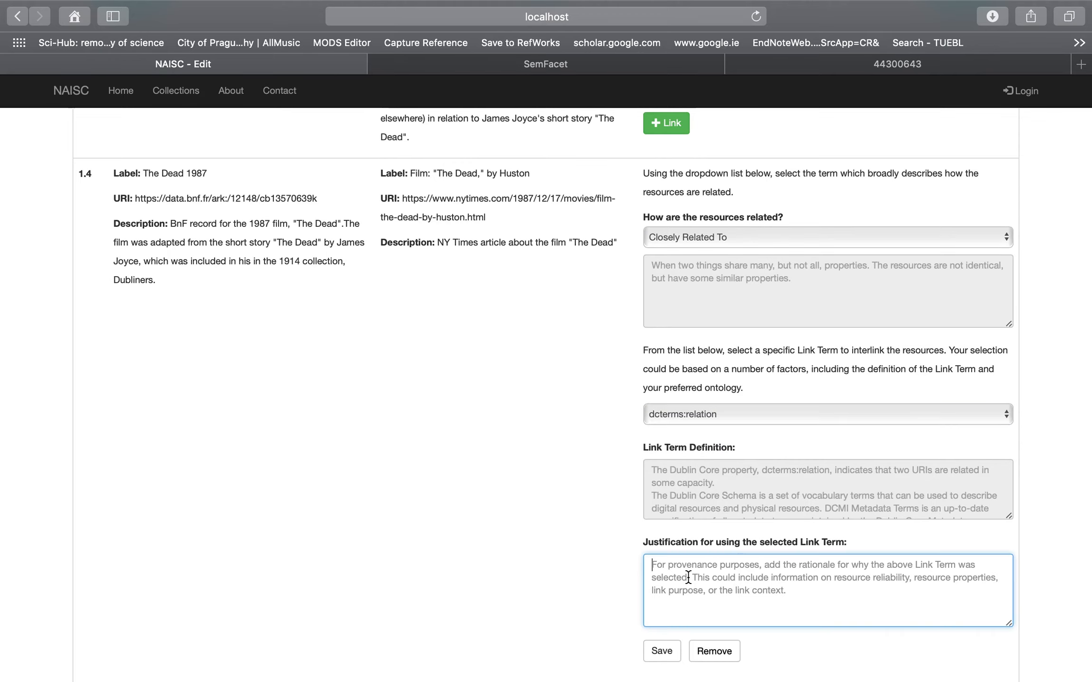
text(The )
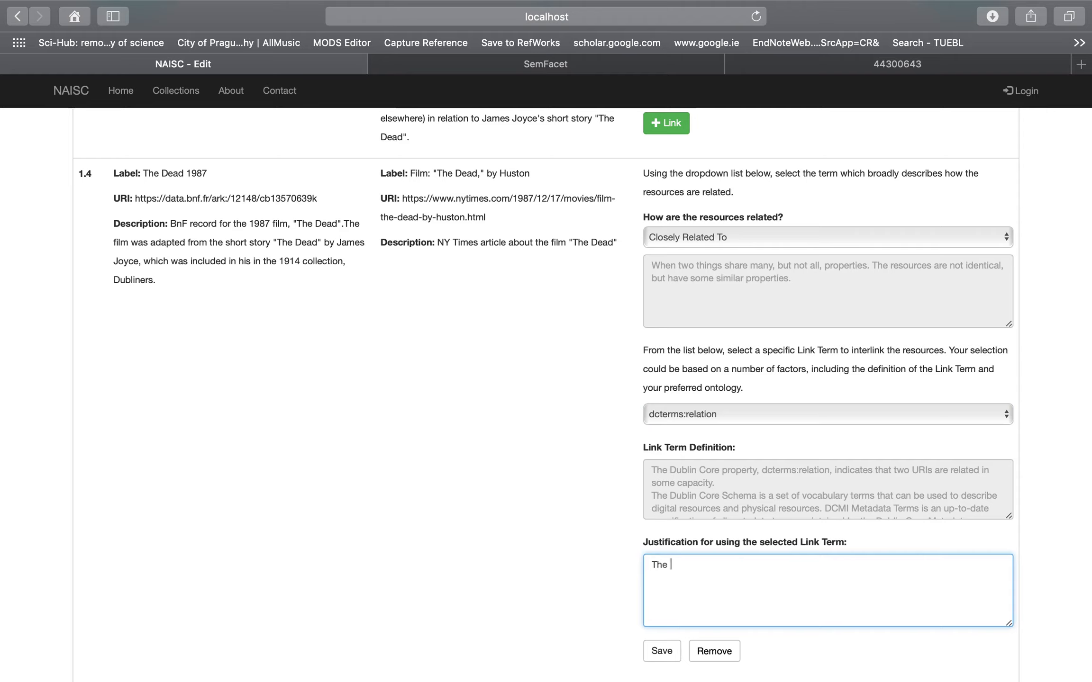
text(article is)
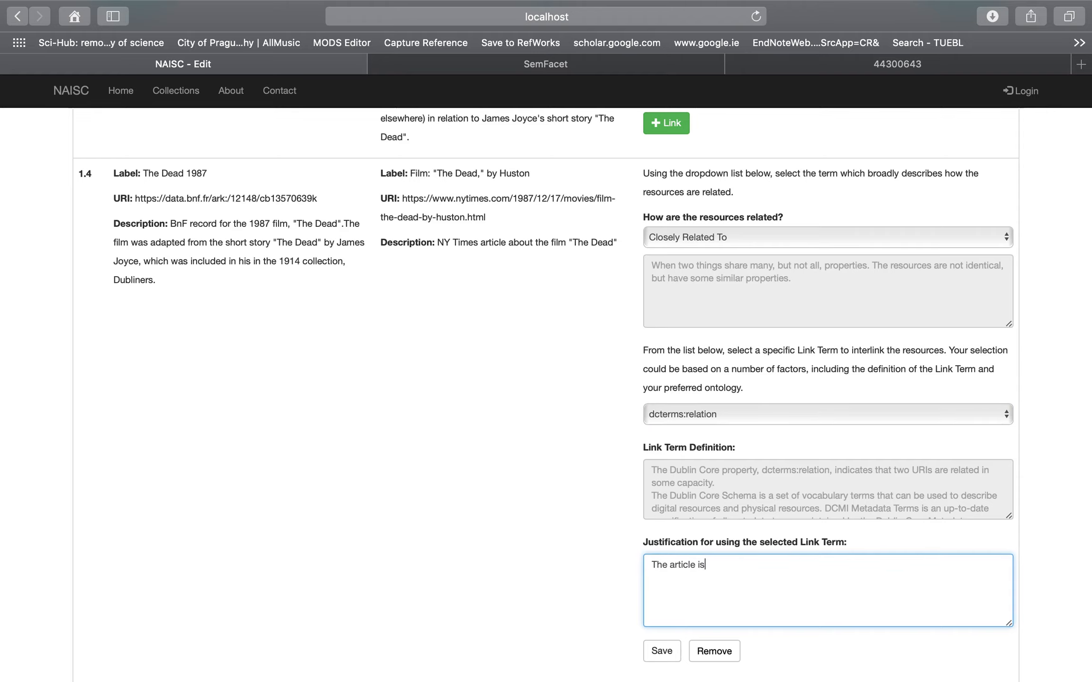
text( related to the film)
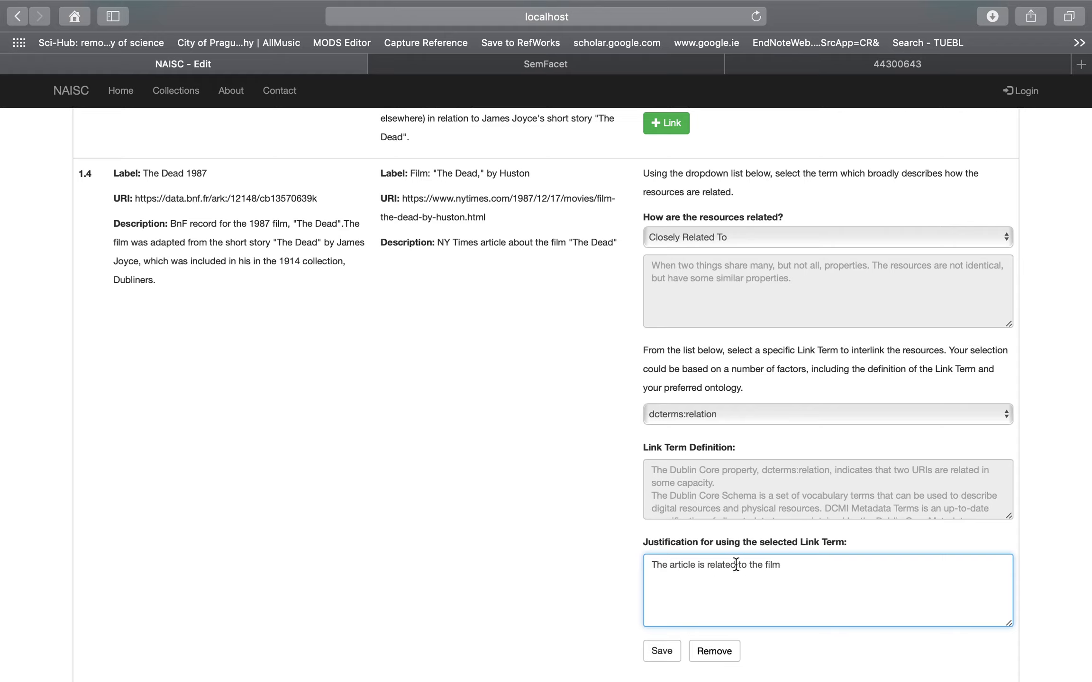
text(about)
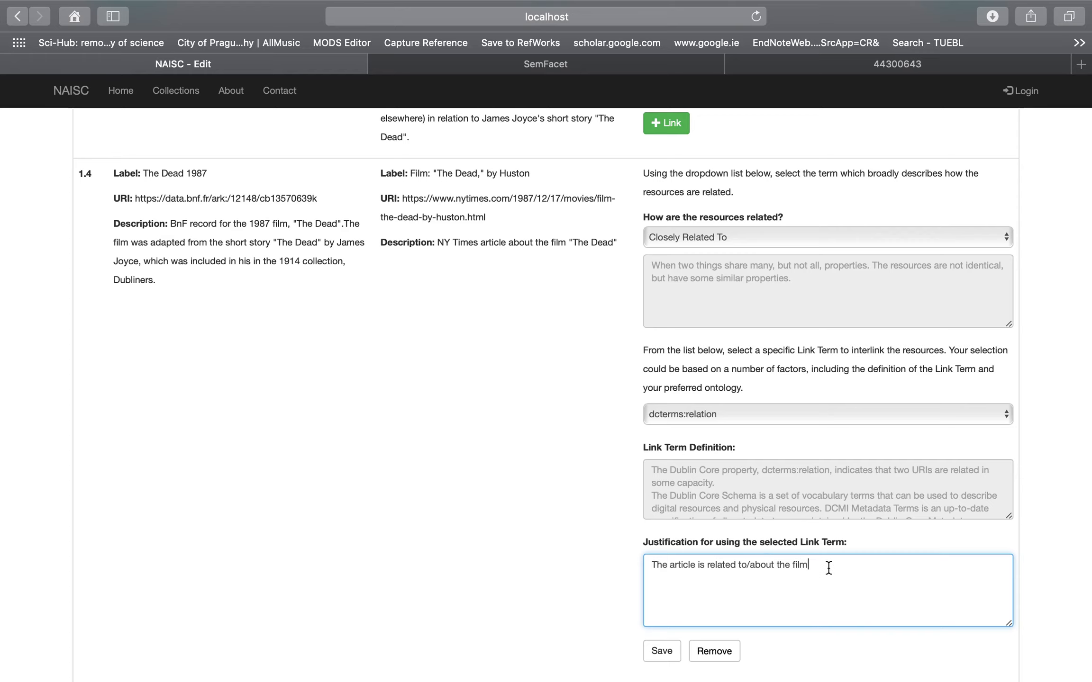
click(661, 651)
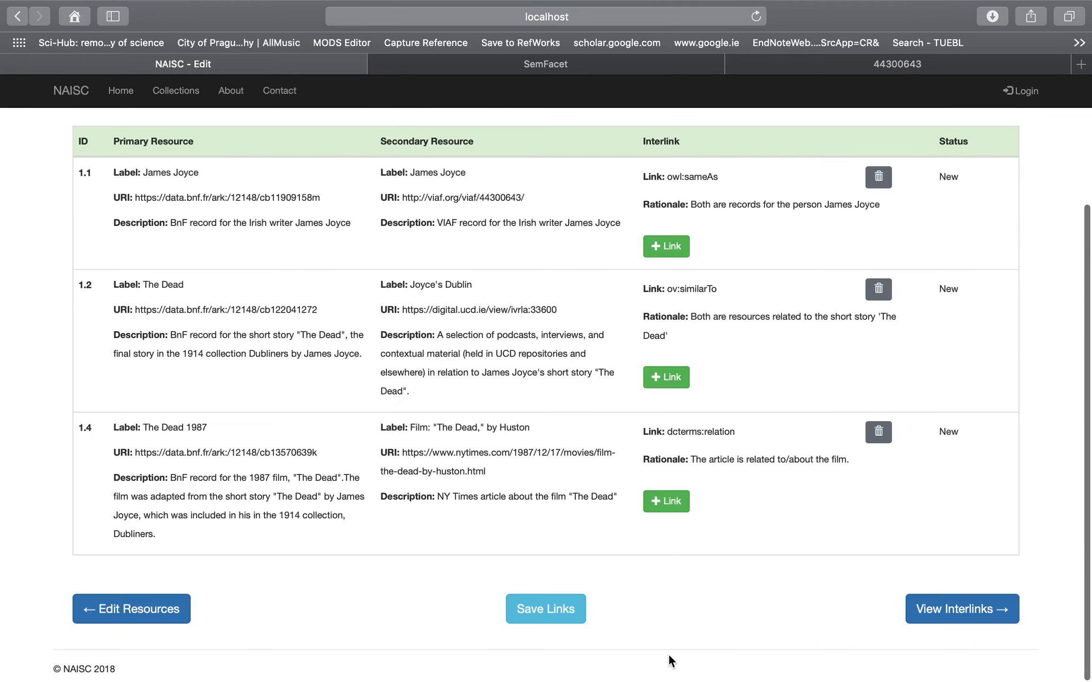
Step: Check the three new links in the resource table and open the interlinks review
scroll(663, 561, up, 3)
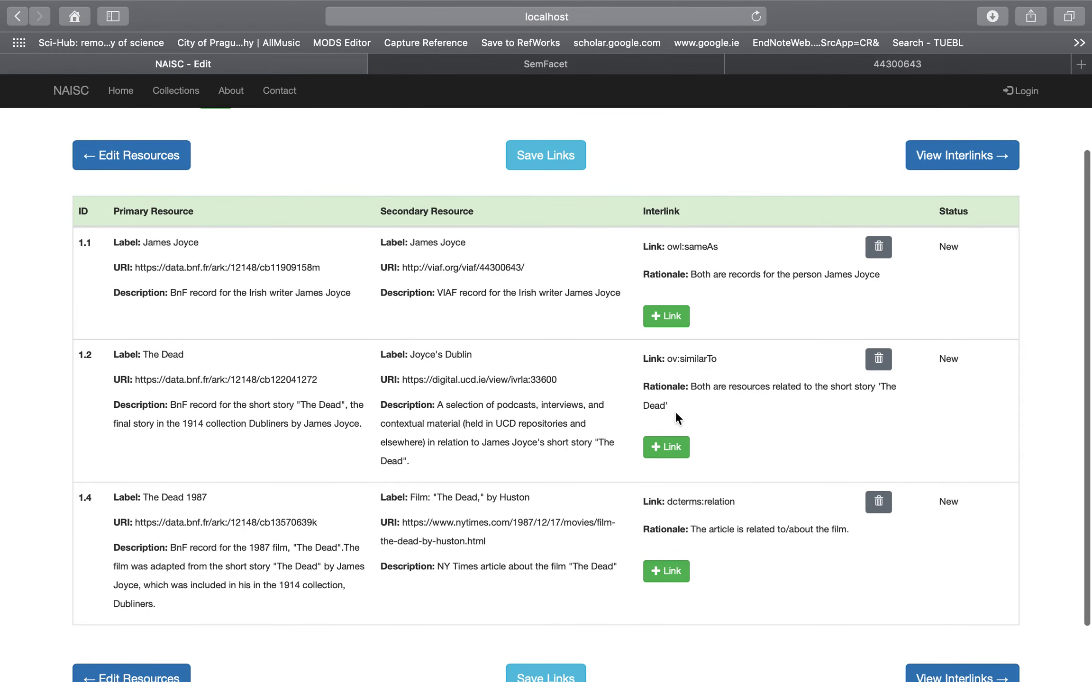
scroll(700, 541, down, 3)
scroll(787, 484, up, 8)
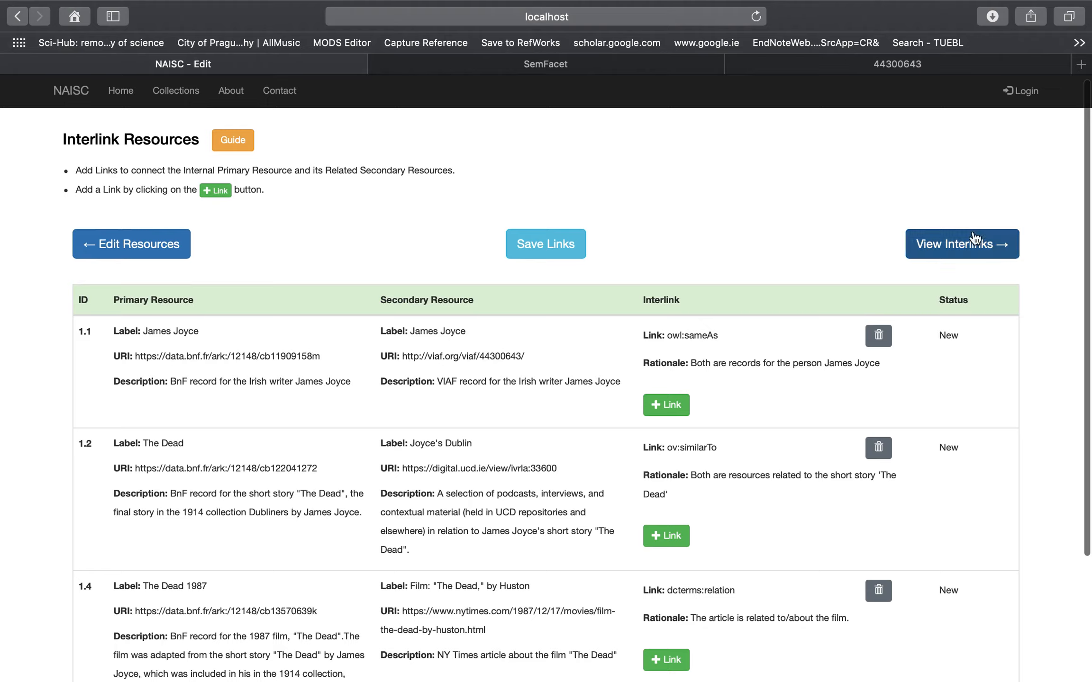
click(979, 246)
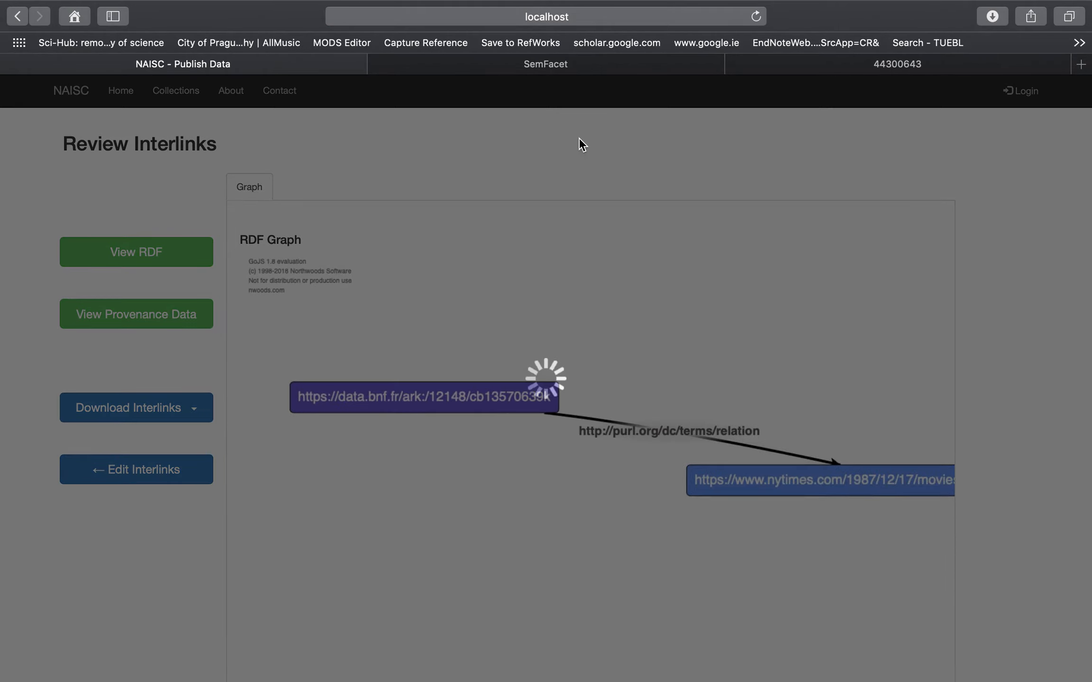
Step: Examine the RDF graph to see how the BnF resources connect to their related resources
scroll(680, 309, down, 5)
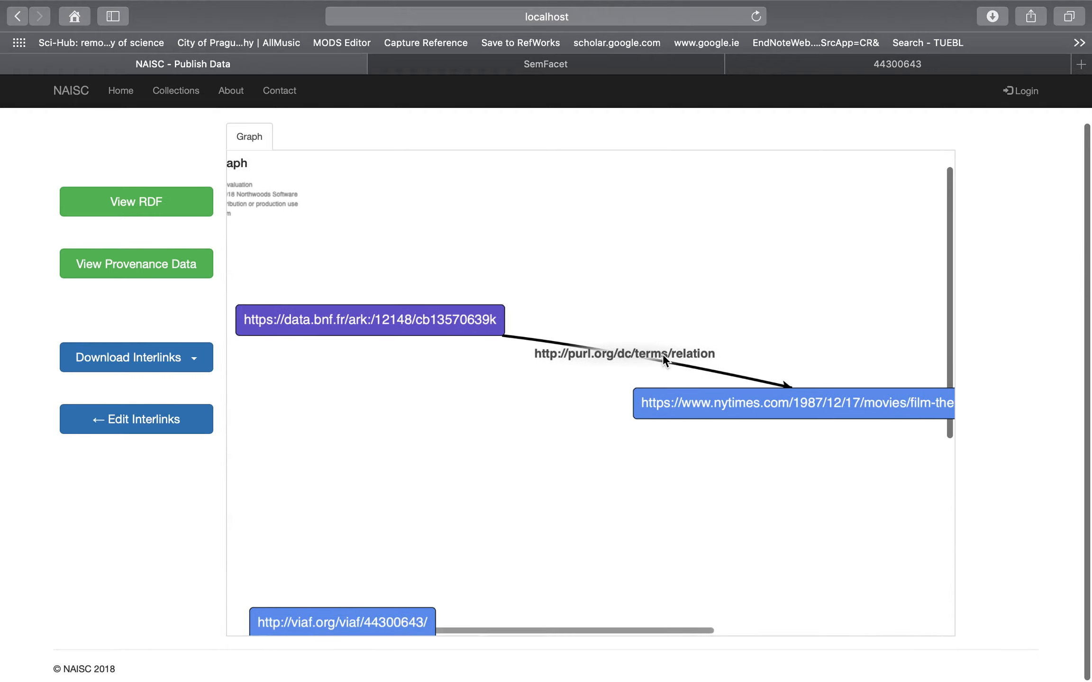
scroll(638, 365, down, 2)
scroll(637, 365, right, 1)
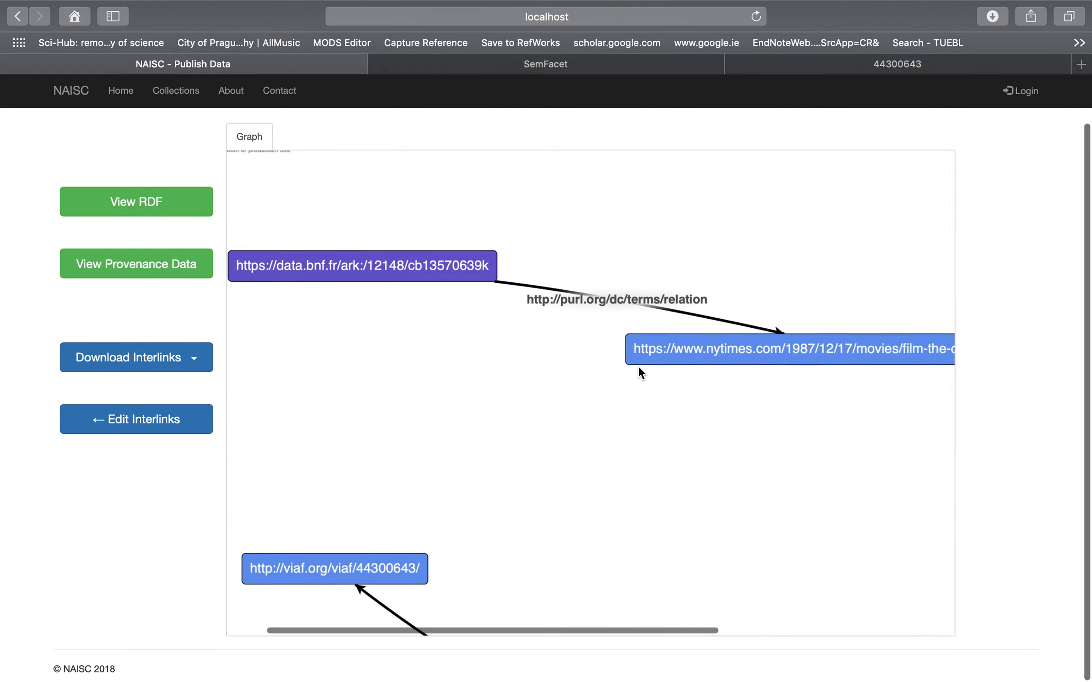
scroll(639, 368, down, 2)
scroll(638, 368, right, 2)
scroll(639, 368, up, 2)
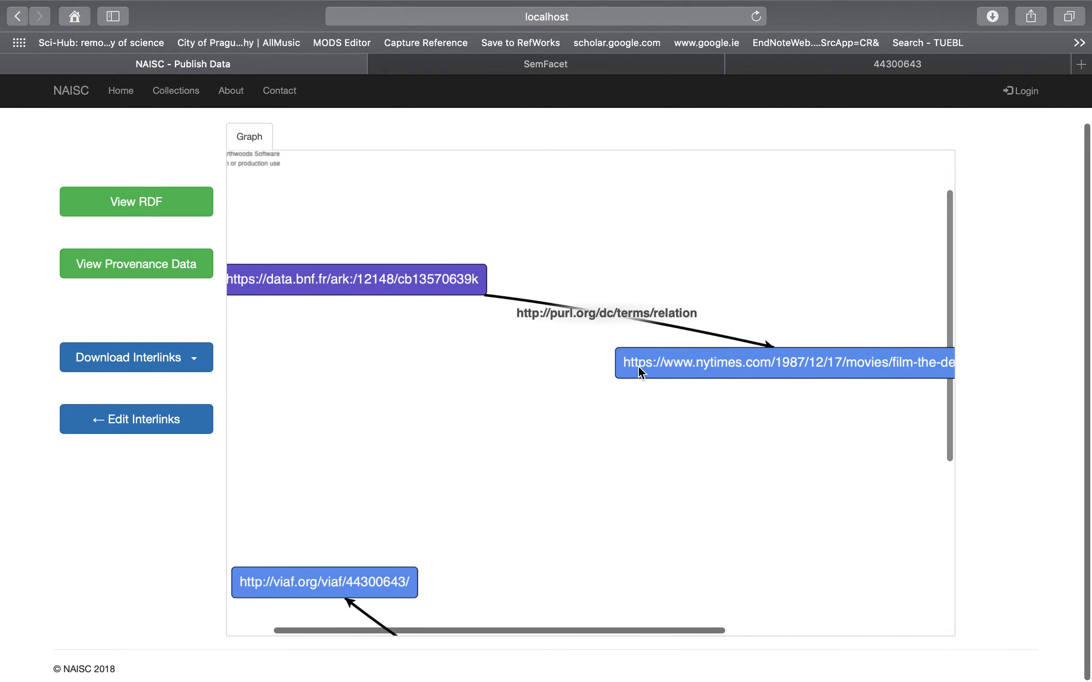
scroll(638, 368, right, 1)
scroll(638, 365, left, 3)
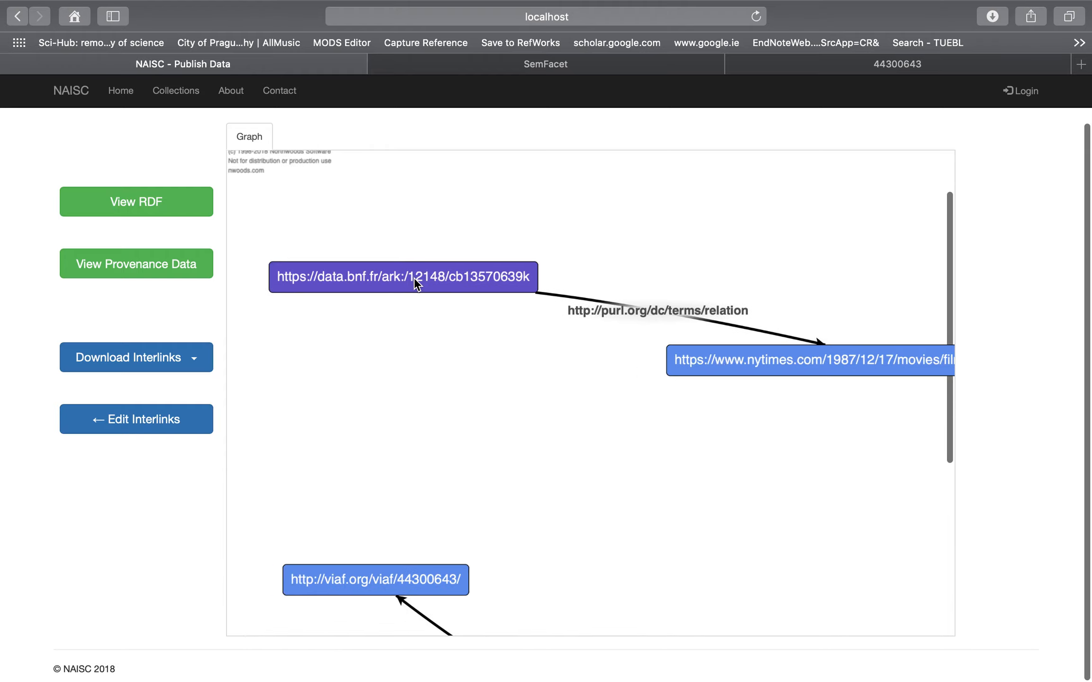
Step: Trace each BnF resource in the RDF graph along its link term to the VIAF, New York Times and UCD targets
scroll(474, 285, right, 3)
scroll(576, 314, down, 1)
scroll(577, 313, right, 1)
scroll(577, 314, down, 1)
scroll(576, 314, right, 3)
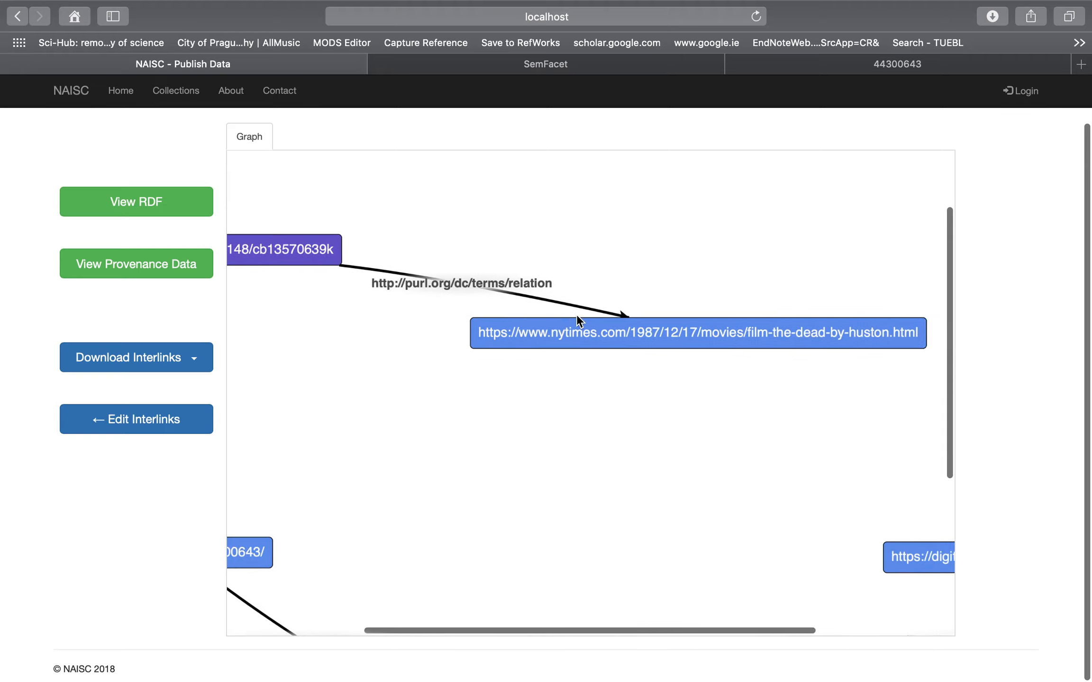
scroll(619, 344, down, 5)
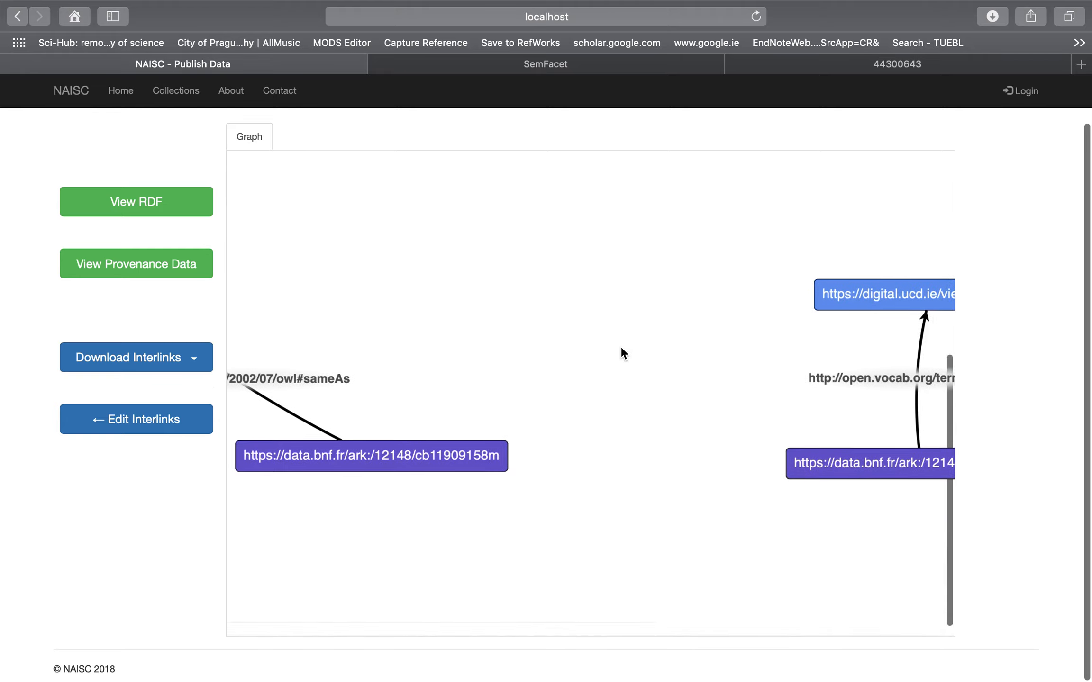
scroll(619, 344, left, 5)
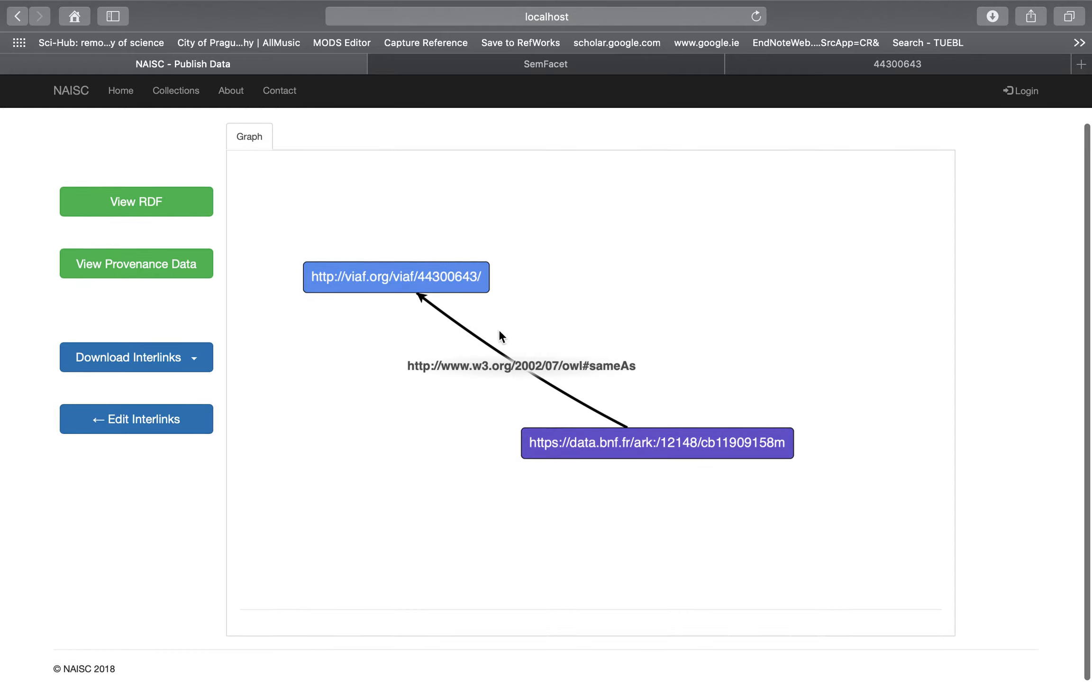
scroll(765, 357, right, 10)
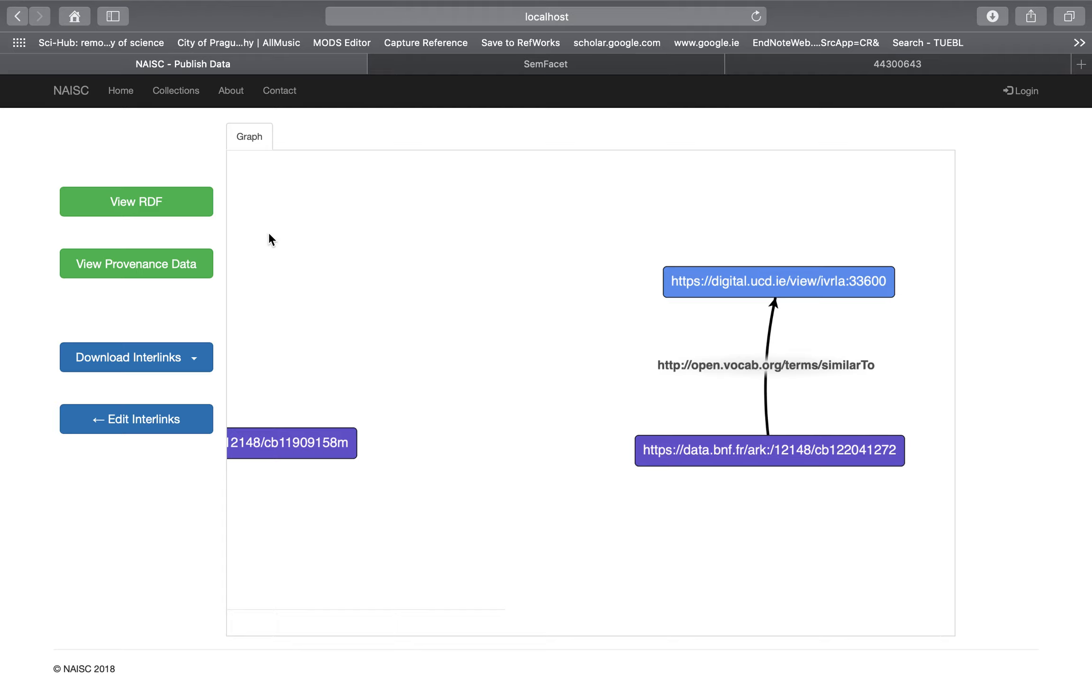
Step: View the interlink RDF in Turtle, RDF/XML and N-Triples in turn, and close the RDF view
scroll(152, 268, up, 1)
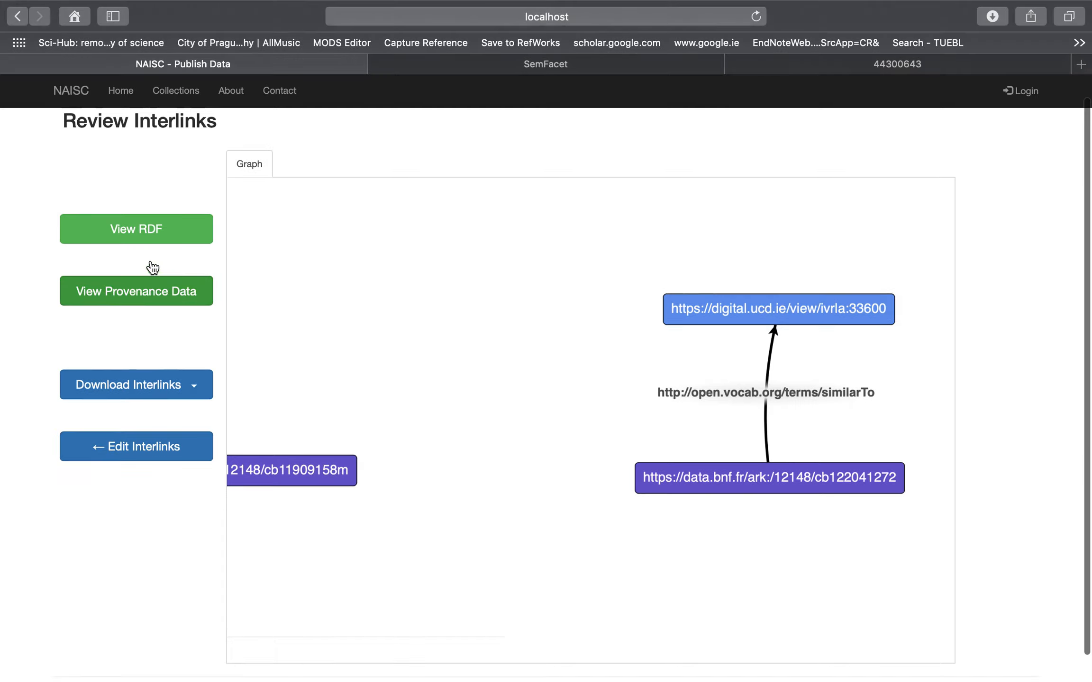
click(146, 234)
click(390, 161)
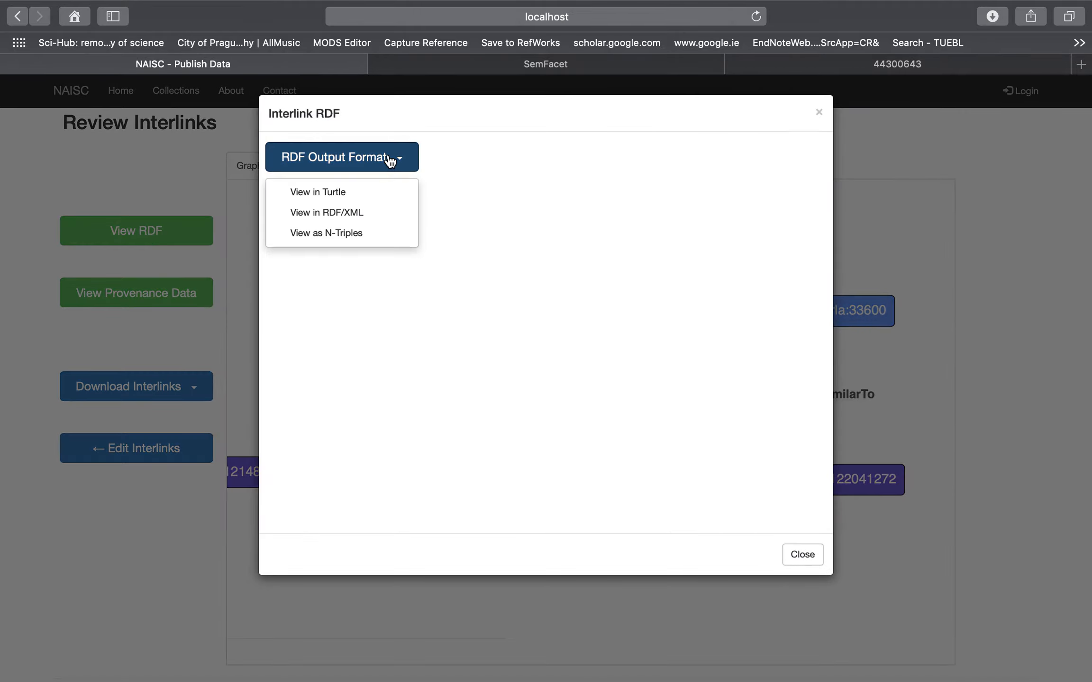
click(337, 190)
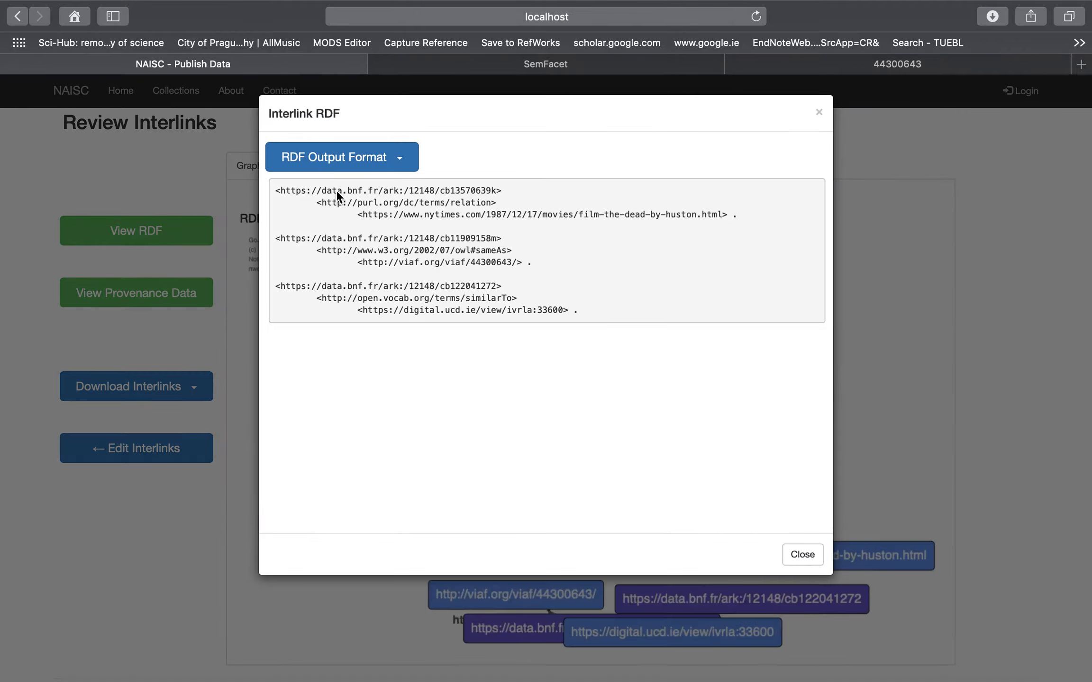
click(387, 166)
click(359, 209)
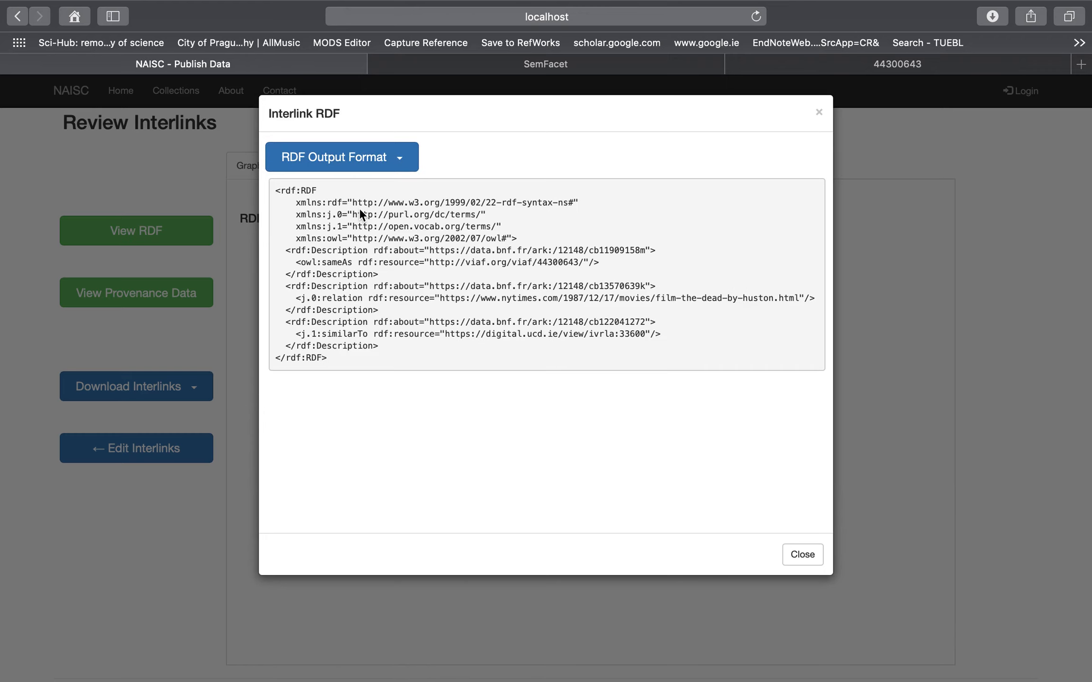
click(397, 161)
click(350, 235)
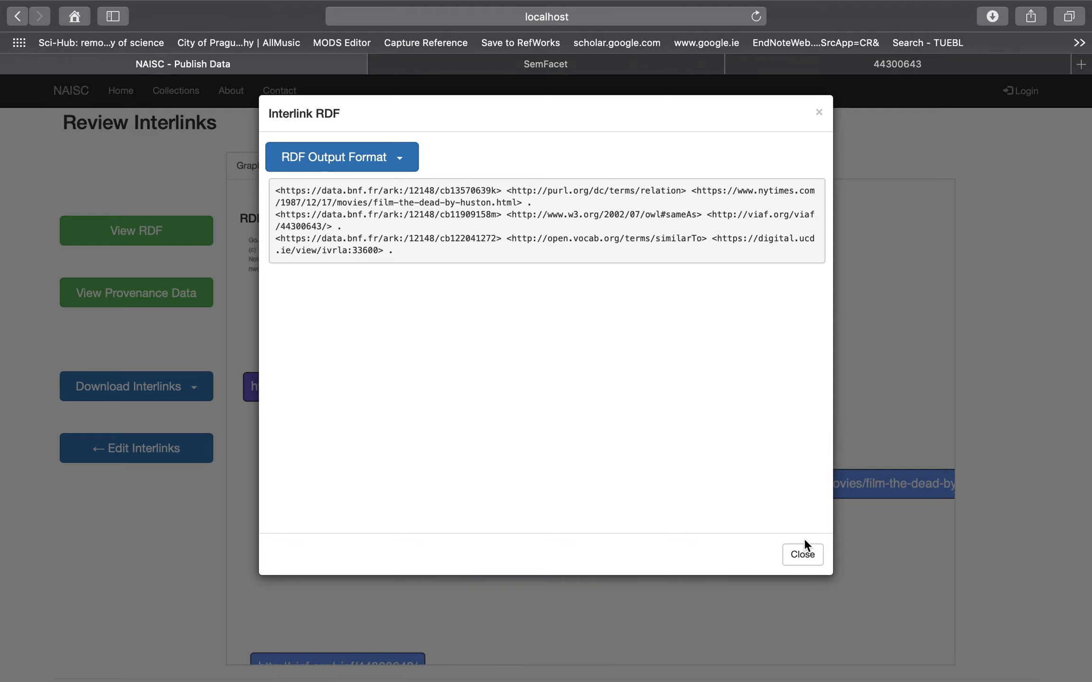
click(803, 554)
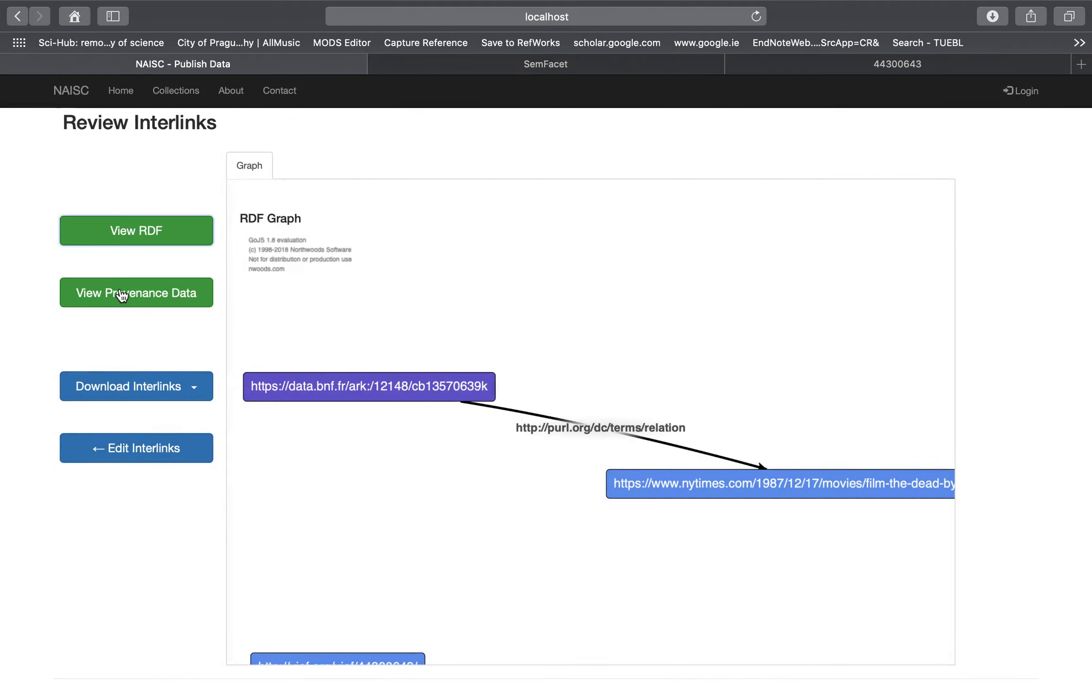
Step: Open the interlinks' provenance data and examine the subject, object, predicate and justification nodes around Interlink_2.1
click(122, 294)
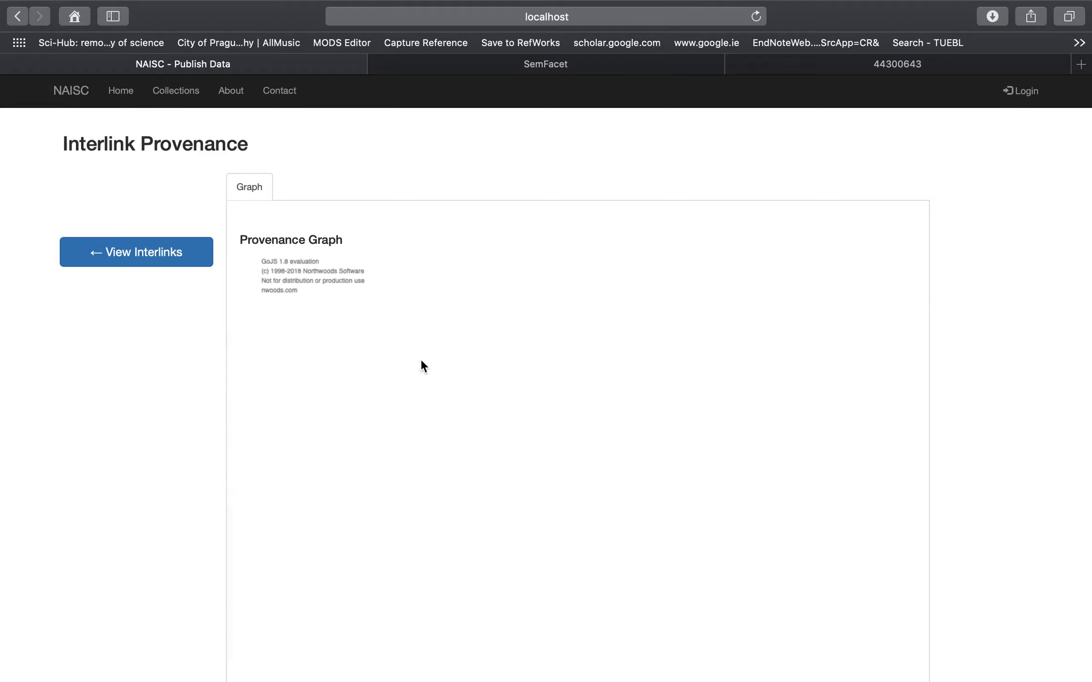
scroll(467, 165, down, 2)
scroll(608, 276, down, 5)
scroll(609, 275, right, 2)
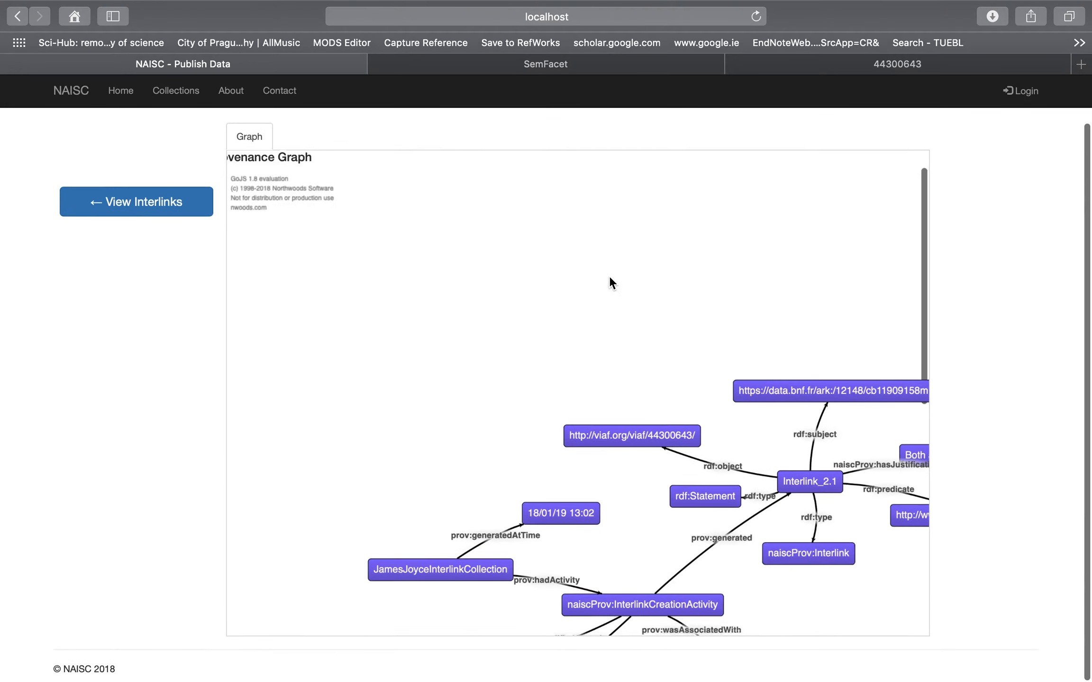
scroll(610, 281, right, 4)
scroll(609, 281, down, 2)
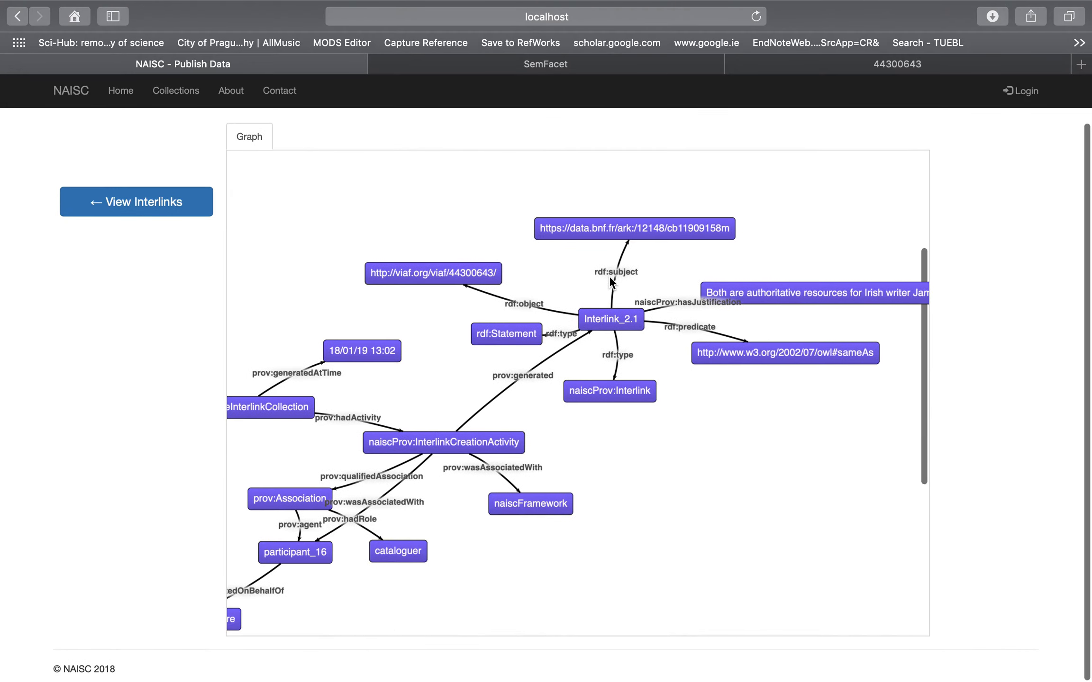
scroll(584, 296, right, 2)
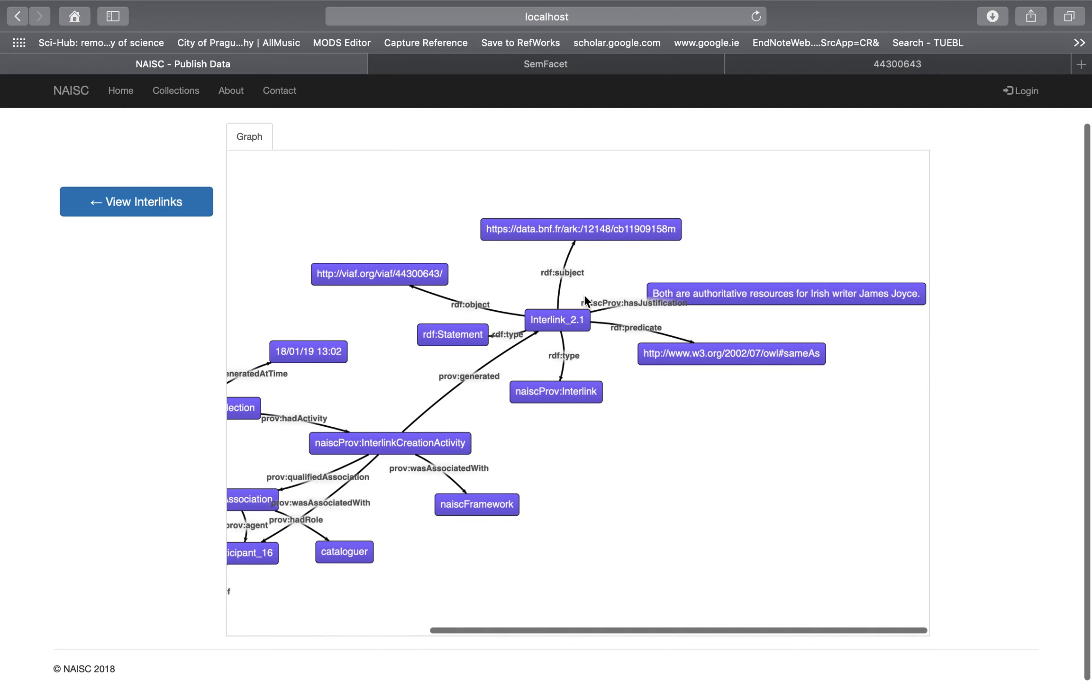
Step: Examine the provenance graph's creation activity, its associated agents and organisation, and how it connects to the interlink
scroll(584, 296, left, 3)
scroll(584, 298, down, 8)
scroll(584, 298, left, 8)
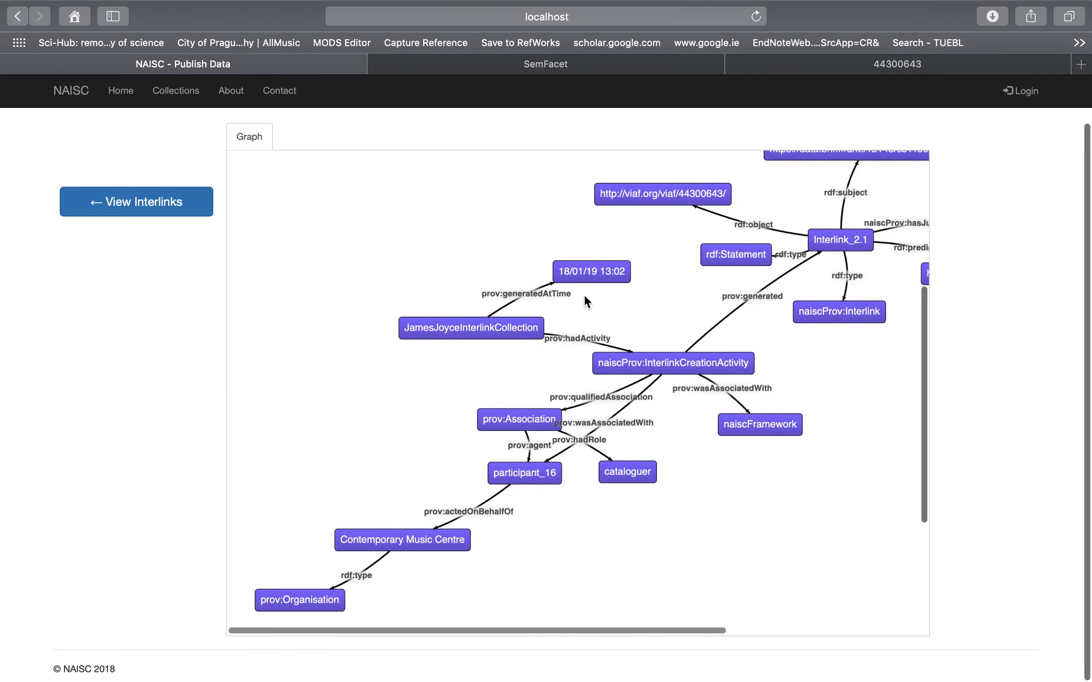
scroll(585, 301, up, 8)
scroll(585, 302, right, 8)
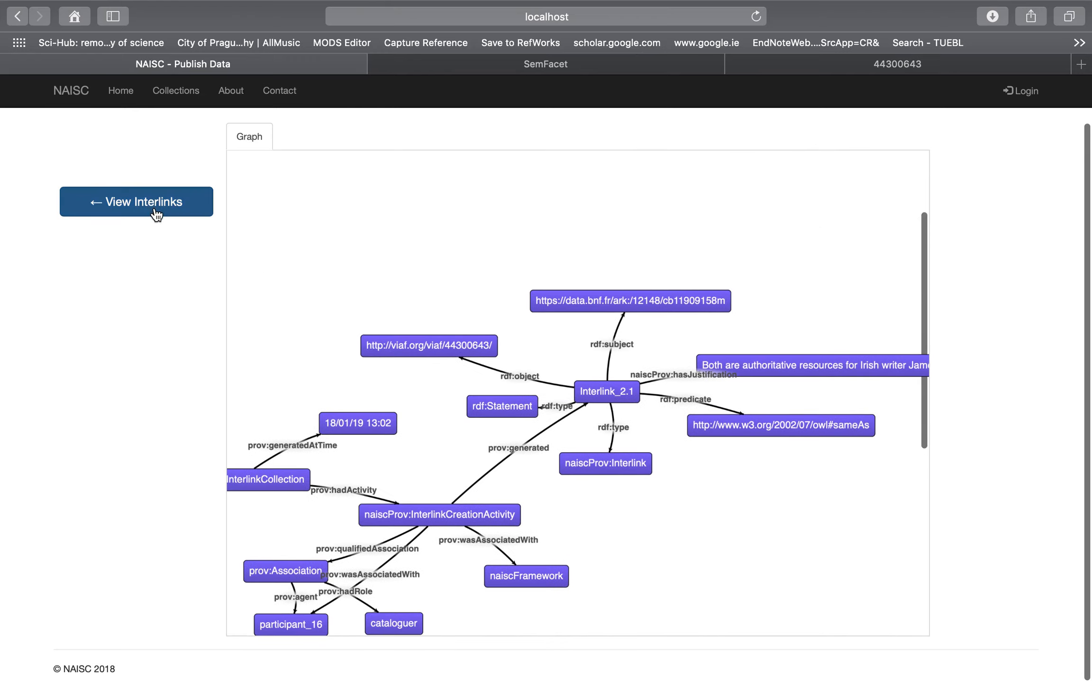
Step: Return to the interlinks review and show the available download formats for the interlinks
click(156, 210)
scroll(129, 358, down, 1)
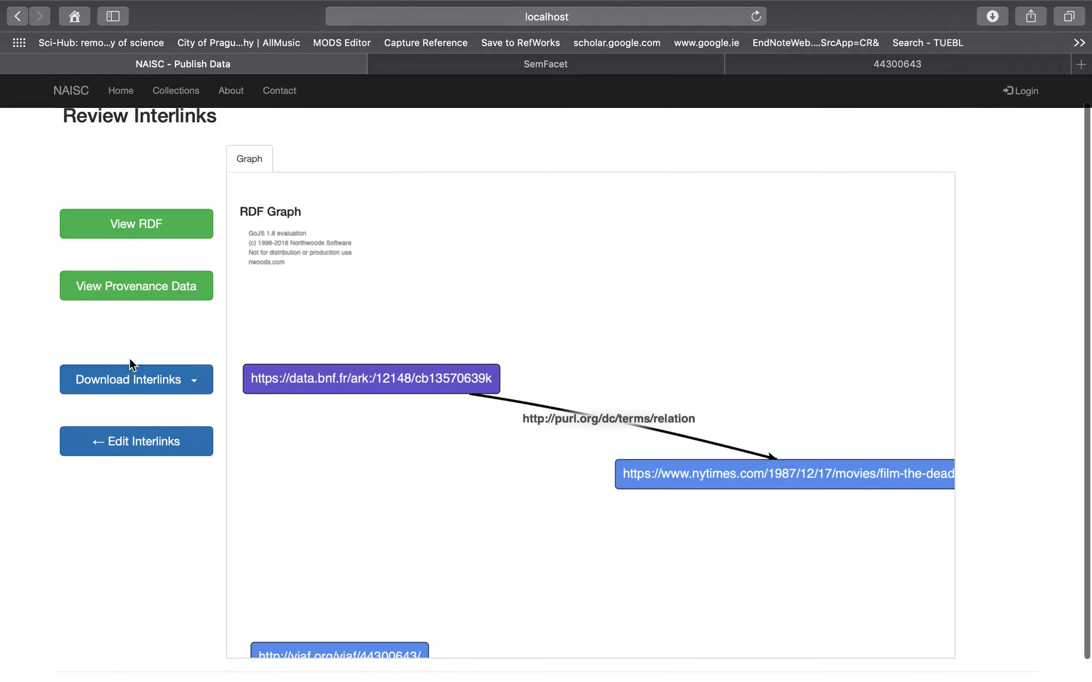
scroll(425, 344, down, 1)
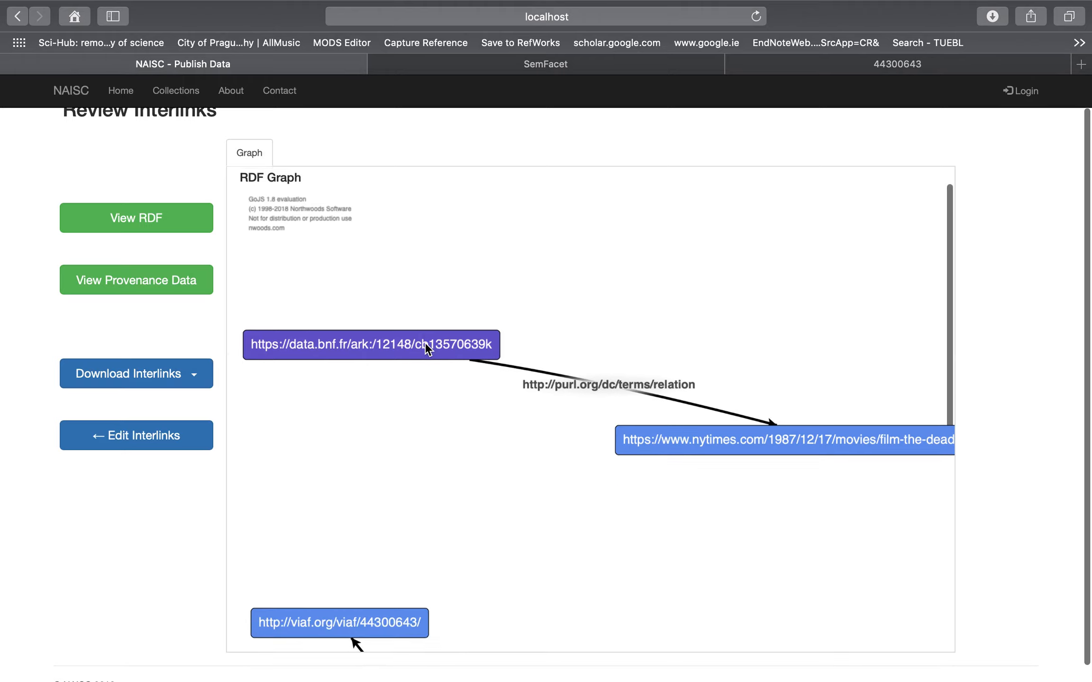
scroll(425, 345, up, 1)
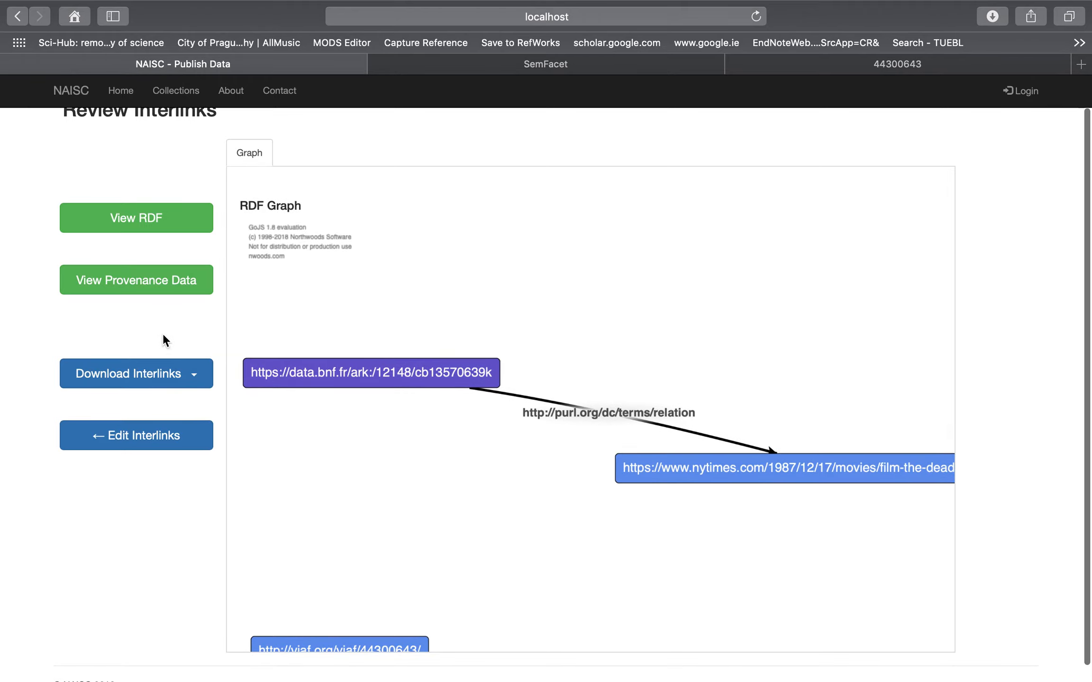
click(195, 381)
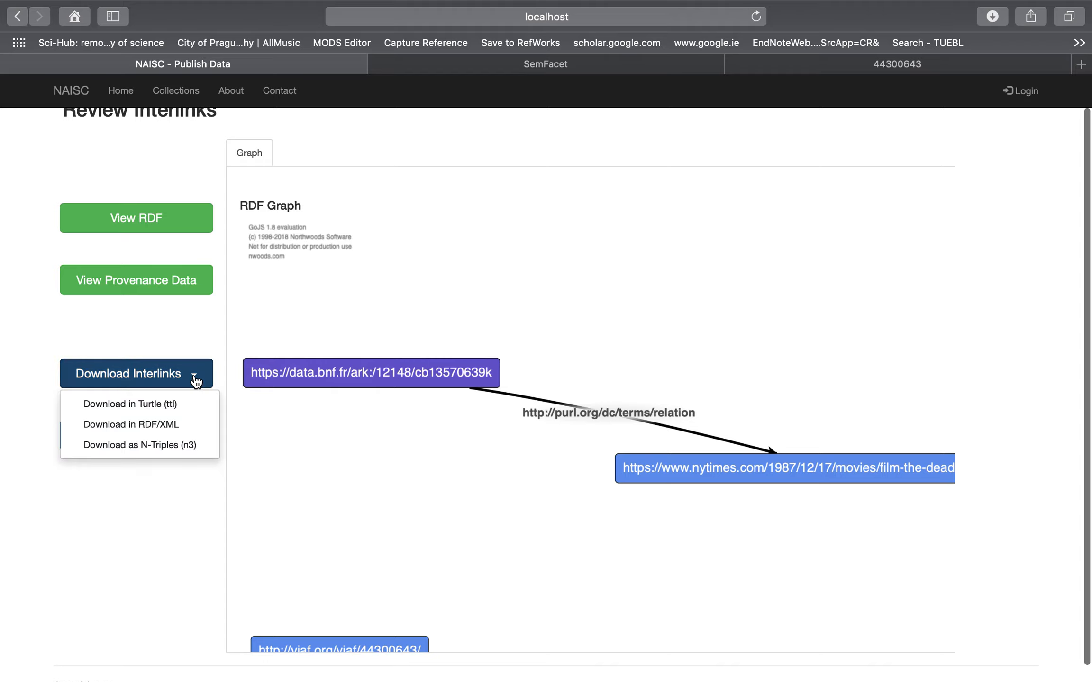